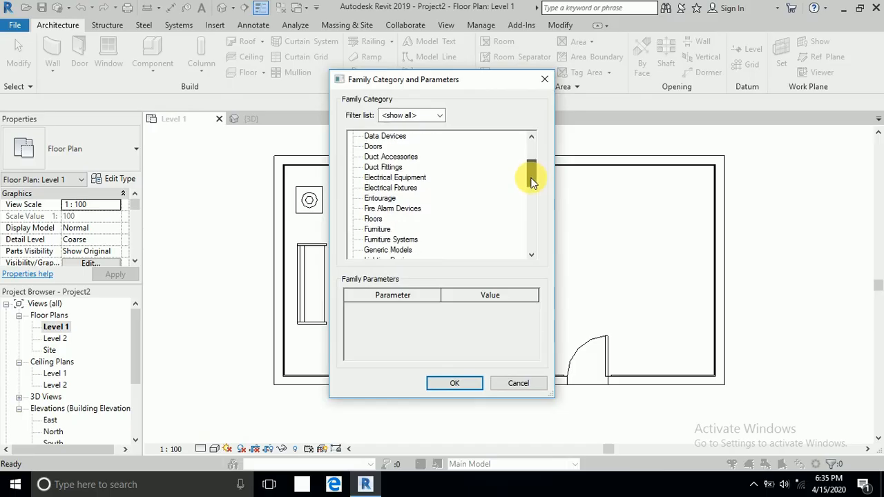
Create an in-place model in the Floors family category, accepting the name Floors 1
click(371, 218)
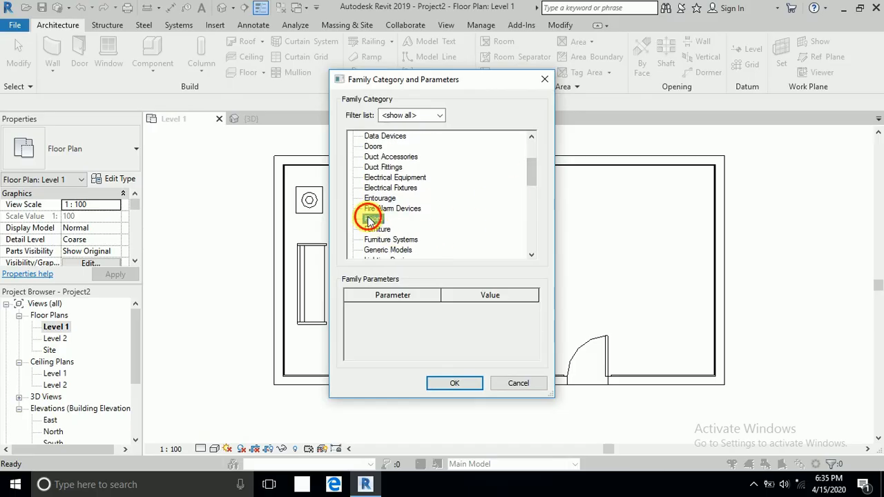
click(468, 386)
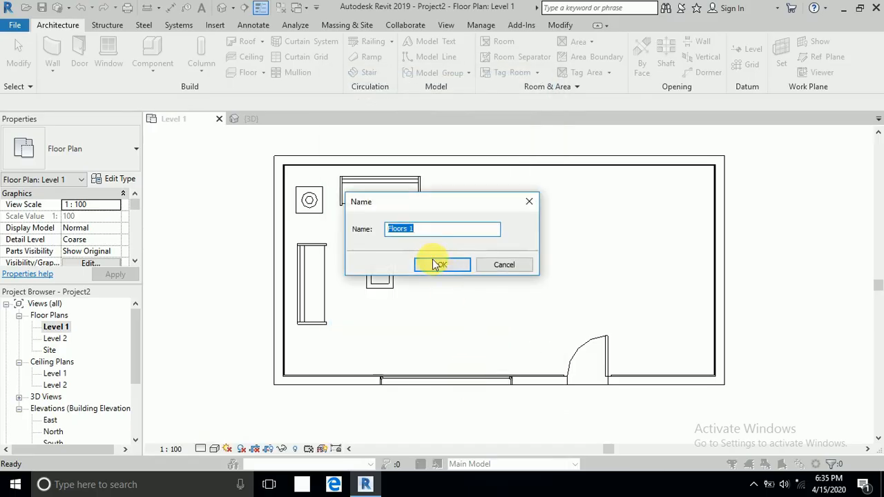
click(440, 265)
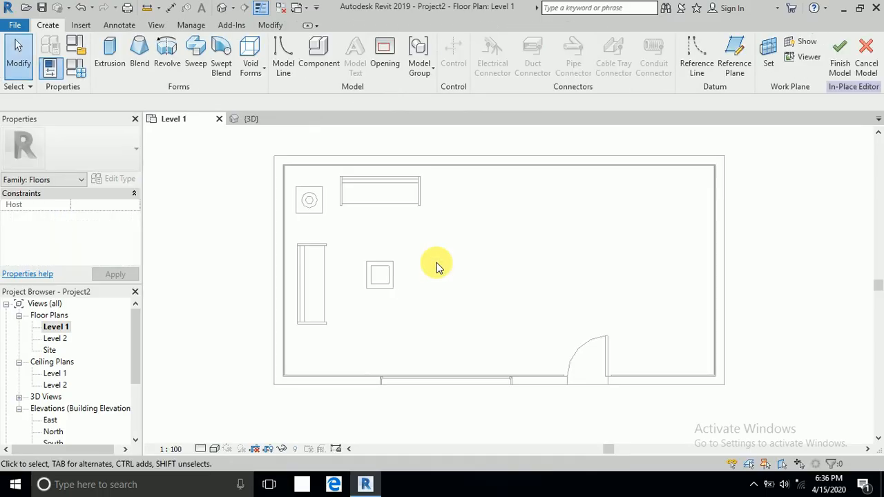
Create an extrusion from a closed rectangular outline, 1.8 wide by 2.6 long, drawn with lines around the small square table
click(110, 55)
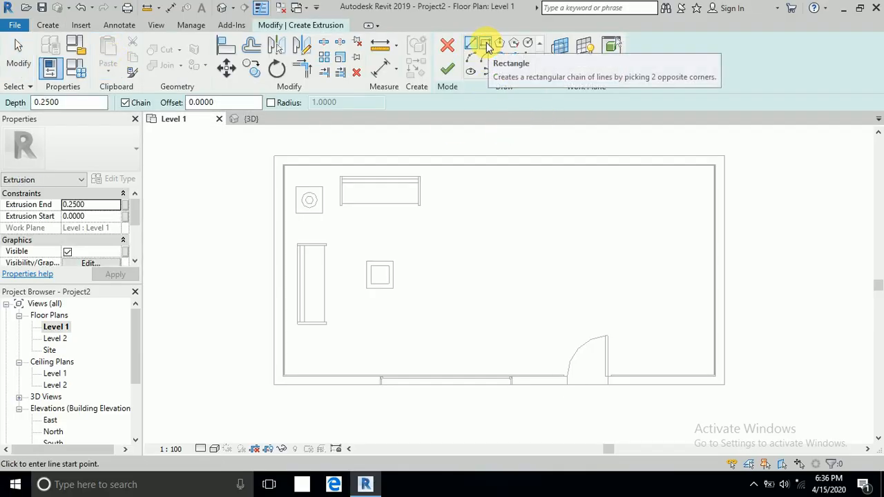
click(470, 43)
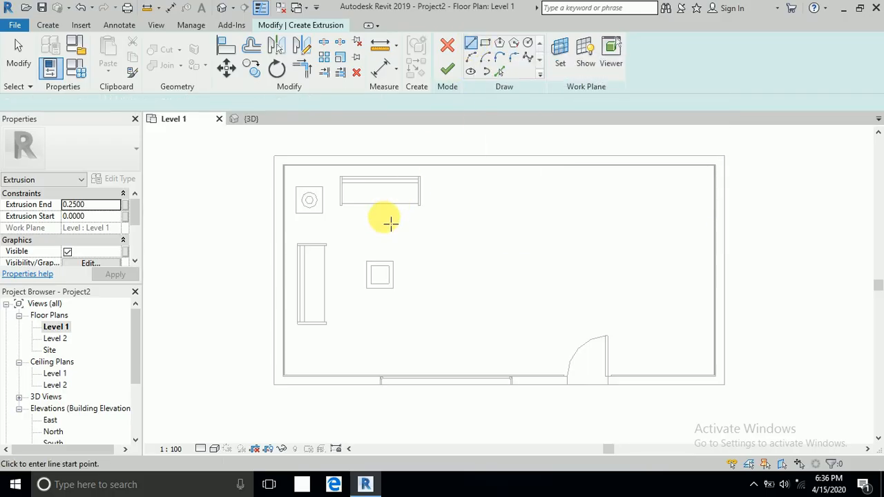
click(354, 231)
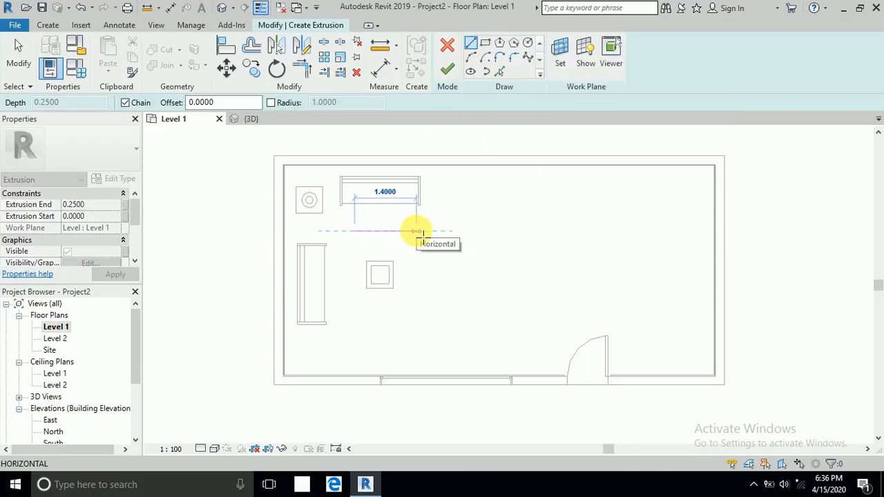
text(1)
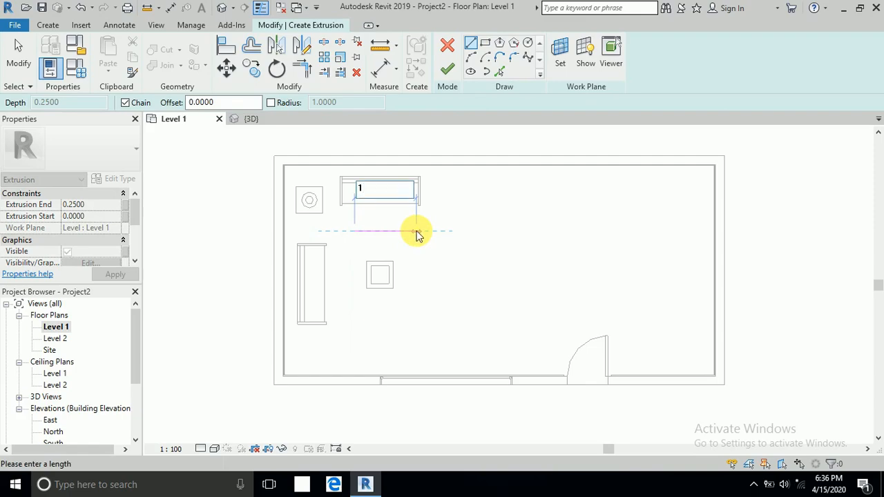
text(.8)
key(Return)
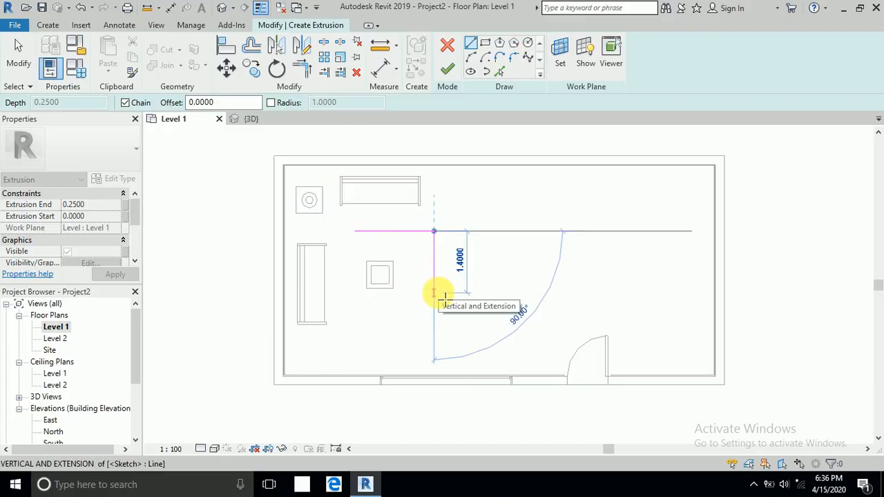
text(2)
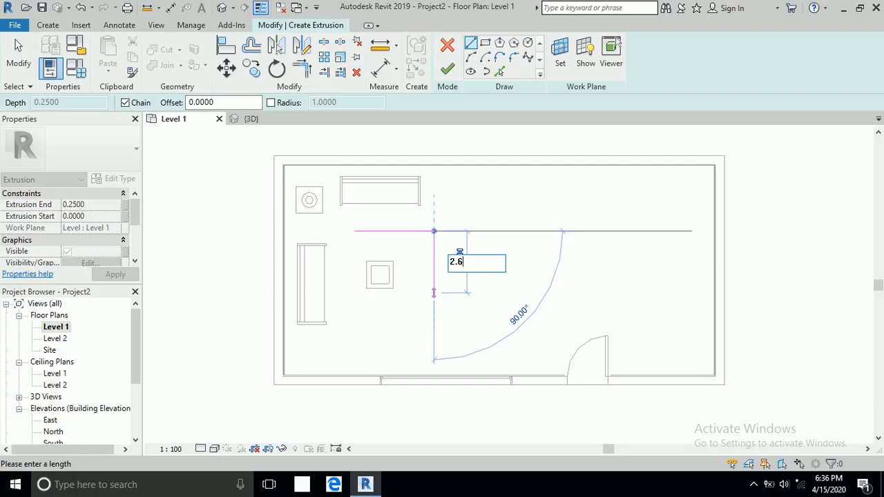
text(.6)
key(Return)
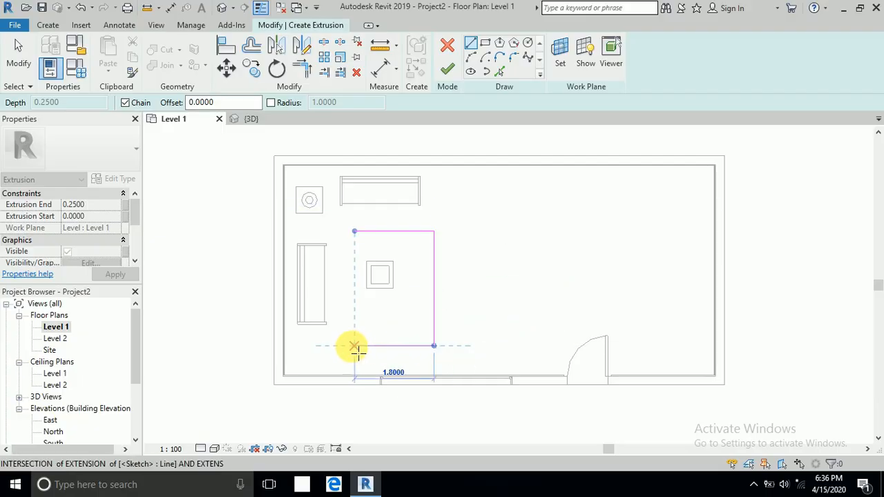
click(354, 346)
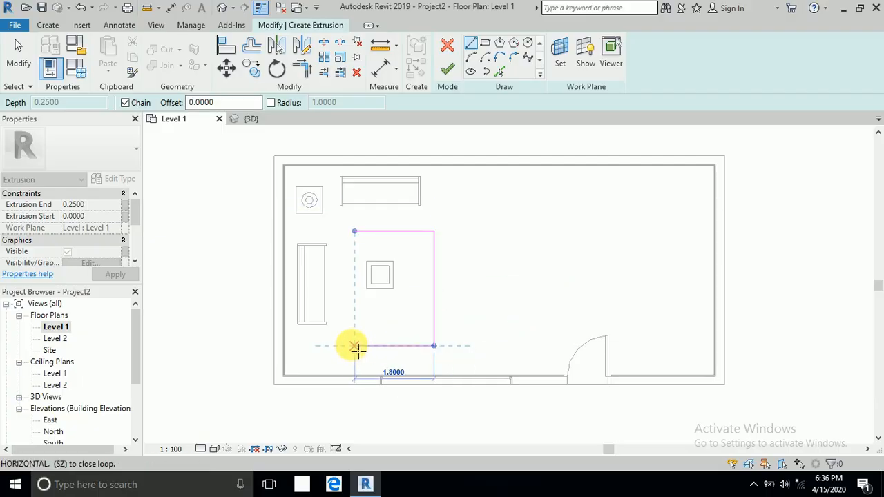
click(360, 236)
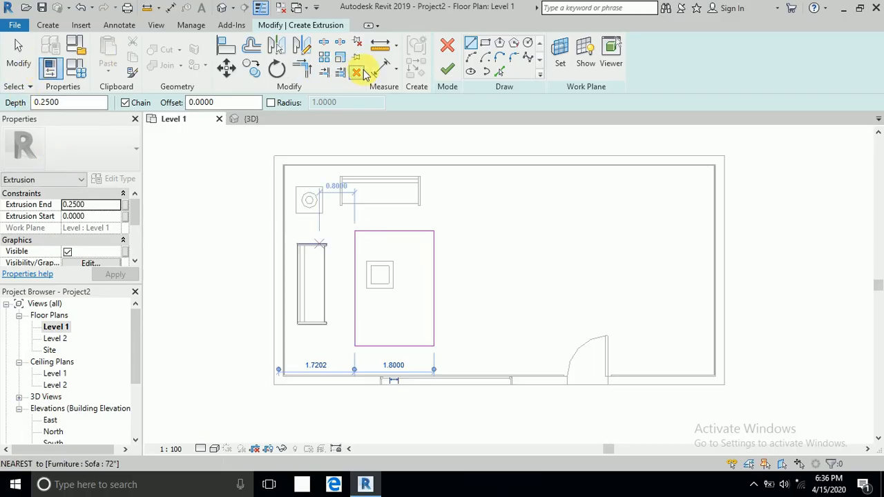
click(448, 69)
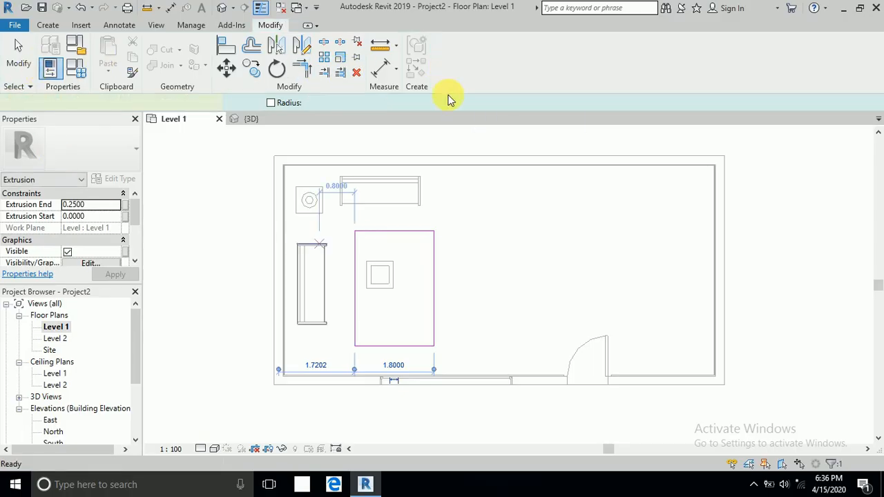
Move the rectangular extrusion horizontally toward the vertically placed sofa, first by 0.2 and again by 0.1
click(431, 237)
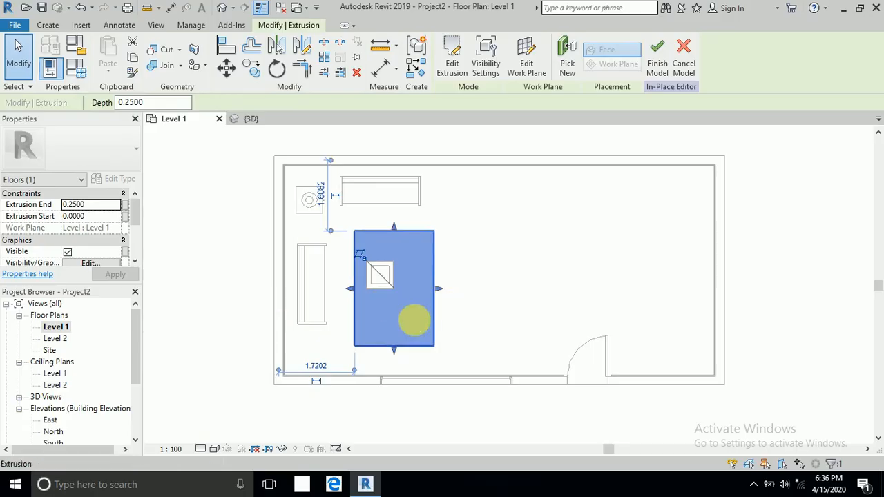
scroll(414, 319, up, 1)
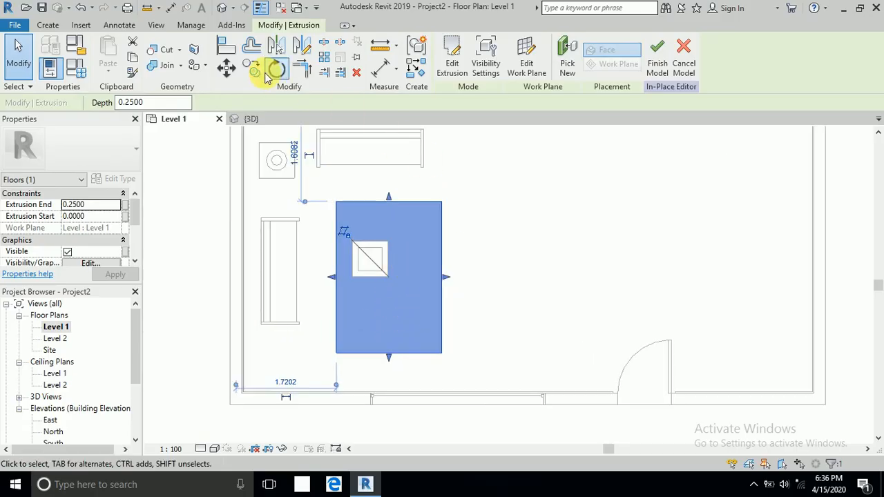
click(227, 67)
click(389, 353)
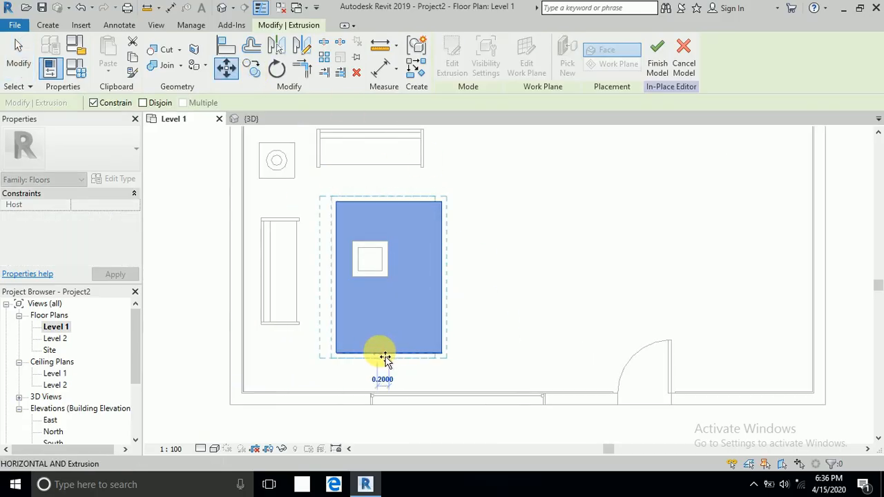
click(377, 355)
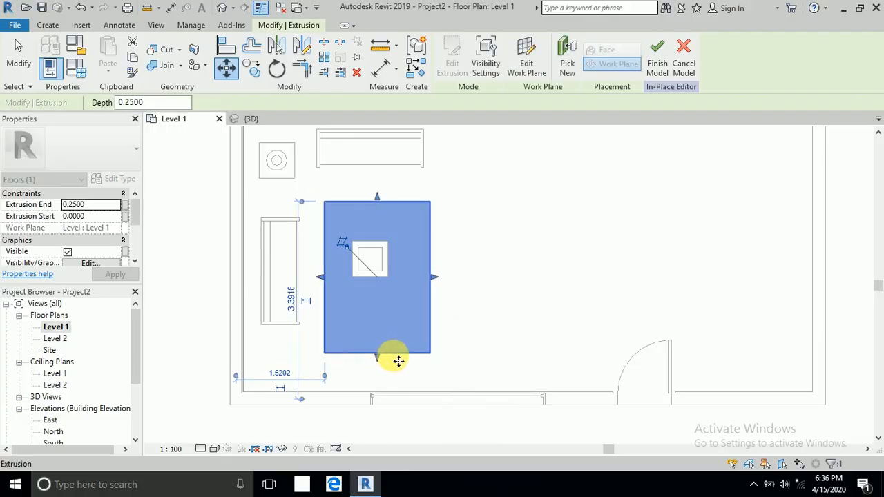
click(227, 67)
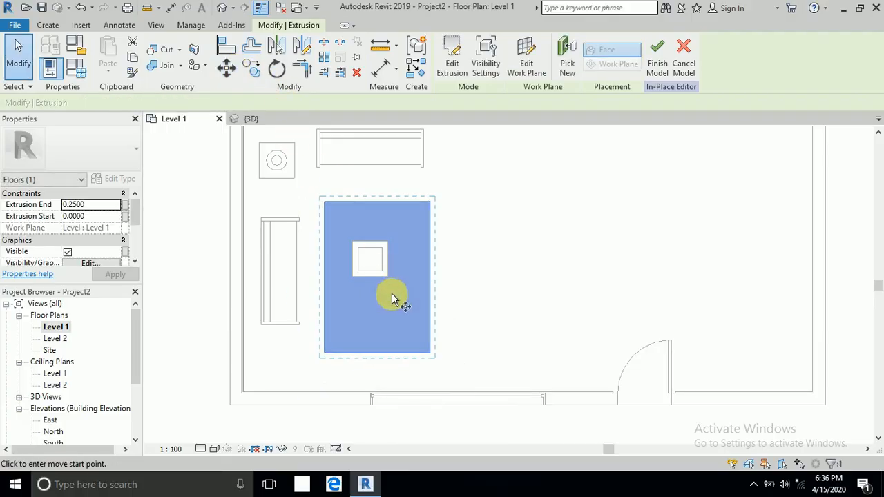
click(379, 354)
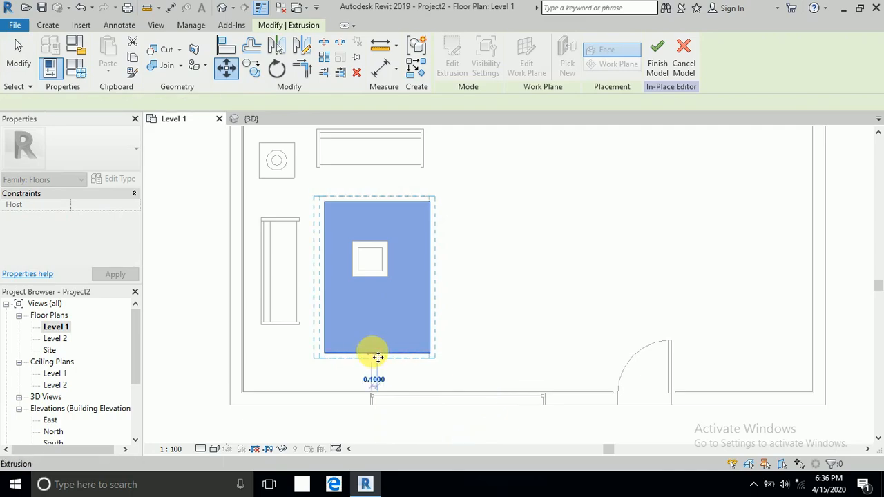
click(374, 355)
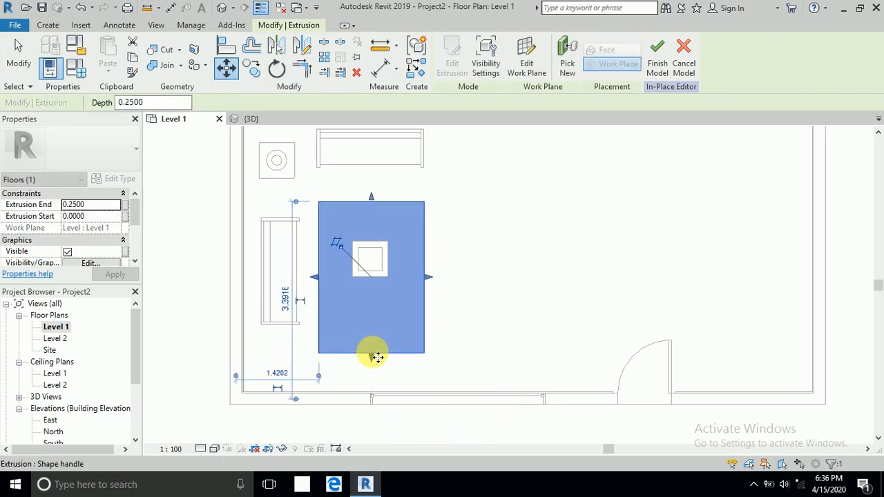
Move the extrusion 0.3 vertically toward the horizontally placed sofa to centre it around the small table
click(231, 75)
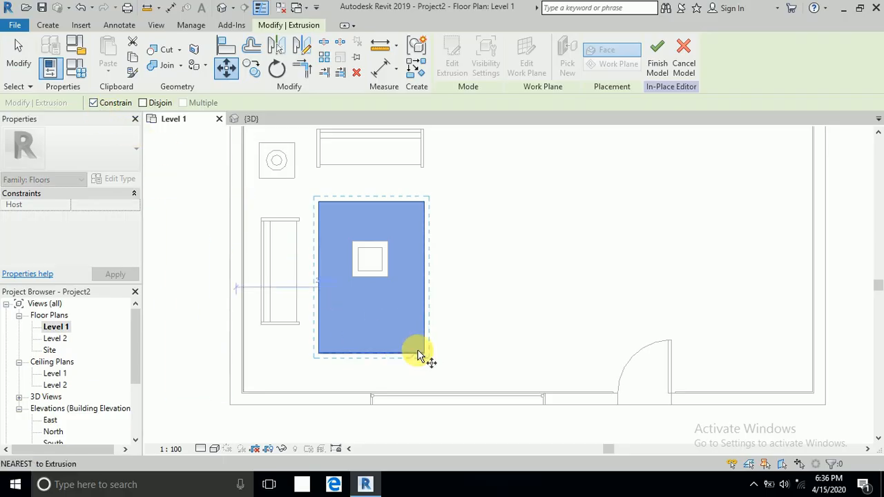
click(423, 354)
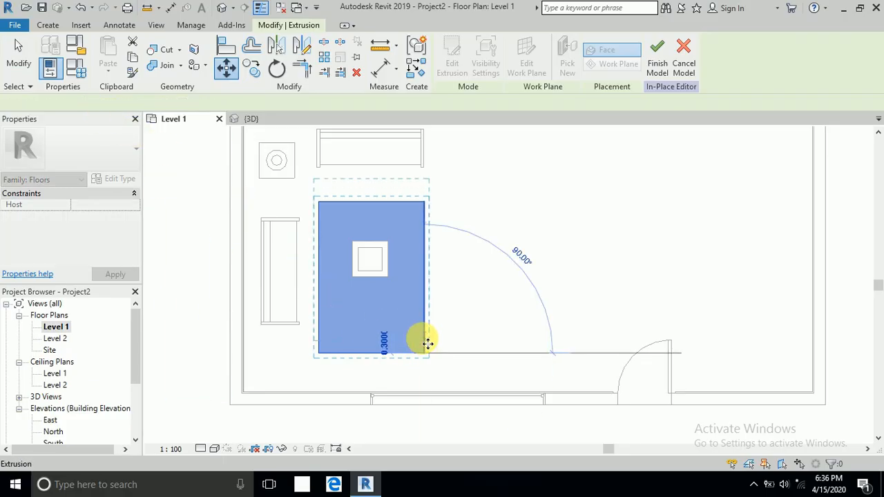
click(428, 342)
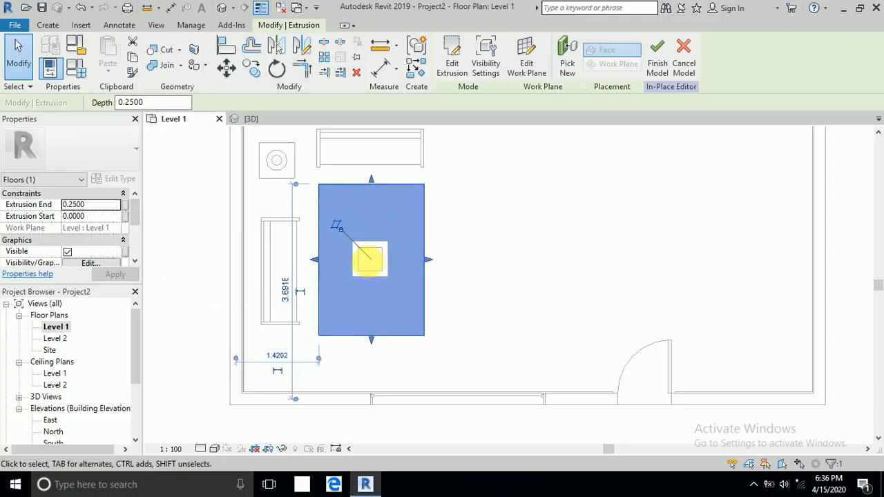
In the default 3D view, set the rectangular extrusion's Extrusion End to 0.0100
click(223, 14)
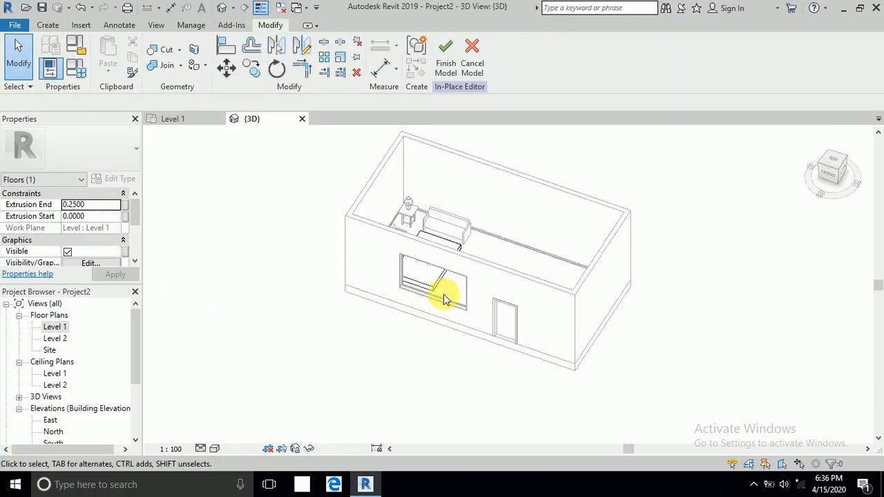
scroll(435, 288, up, 5)
scroll(431, 288, up, 3)
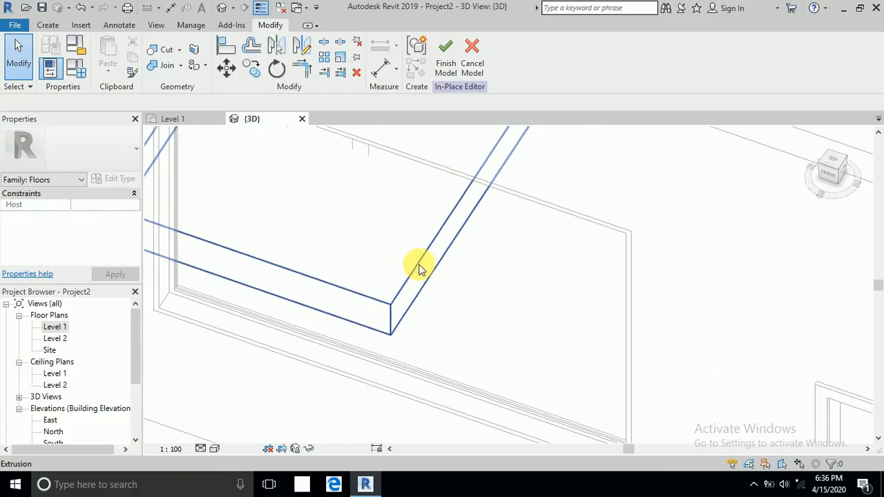
click(262, 292)
click(95, 206)
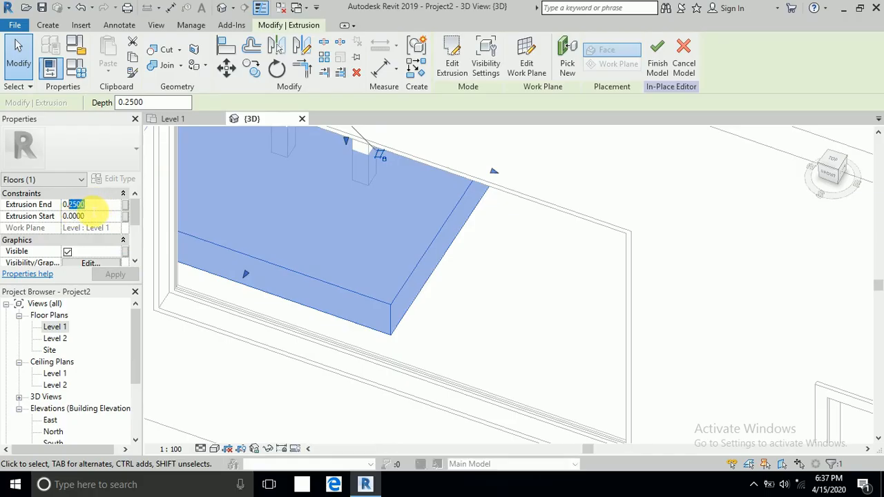
text(0.0)
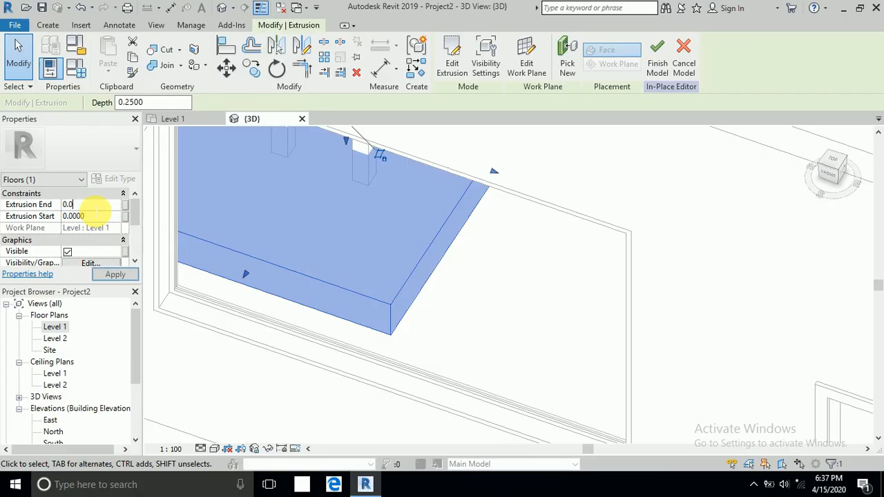
text(100)
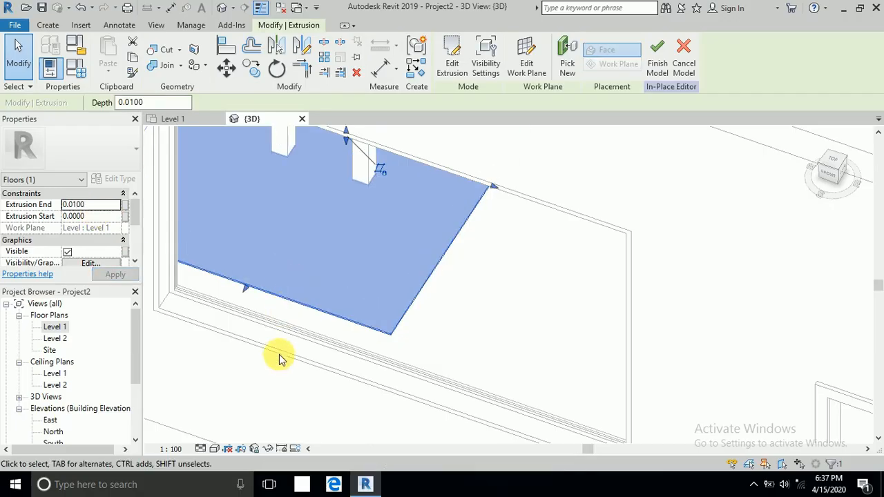
click(309, 324)
scroll(331, 346, down, 5)
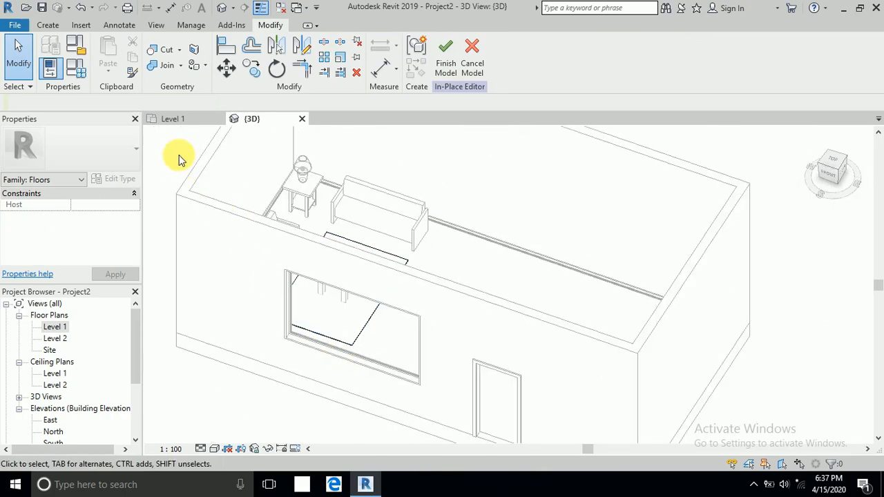
Return to the Level 1 floor plan and finish the in-place model
double_click(61, 329)
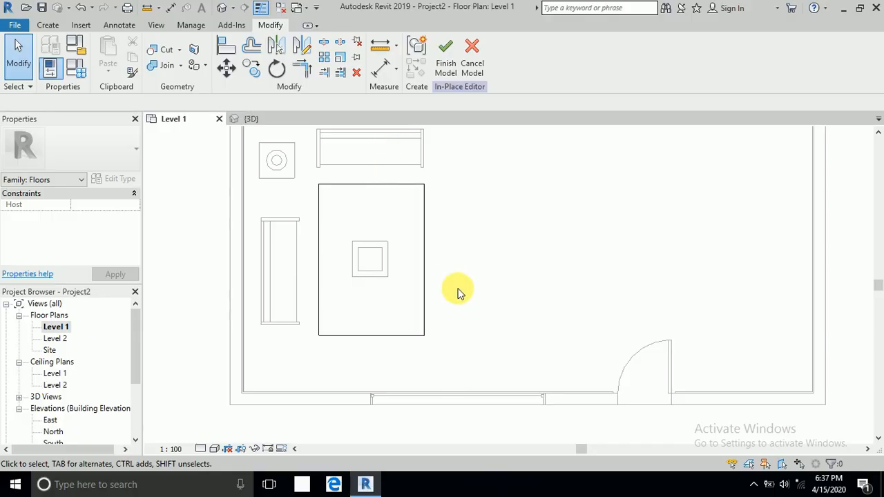
click(445, 59)
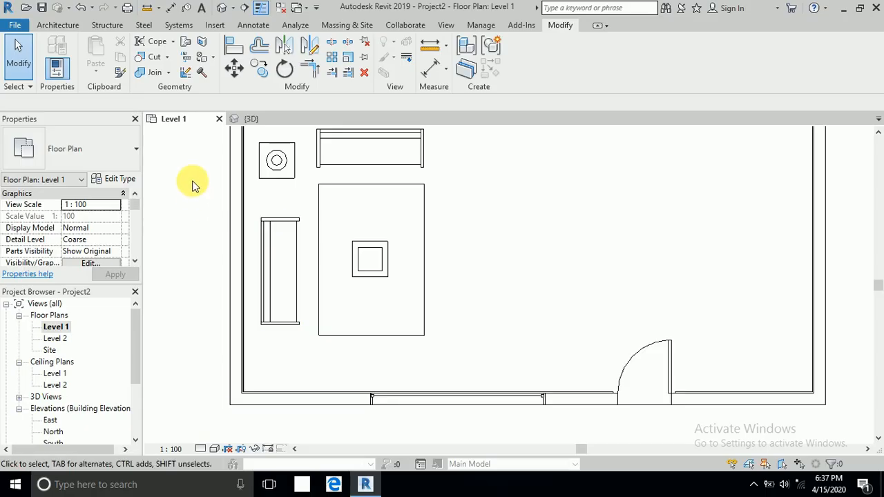
middle_drag(193, 179, 200, 191)
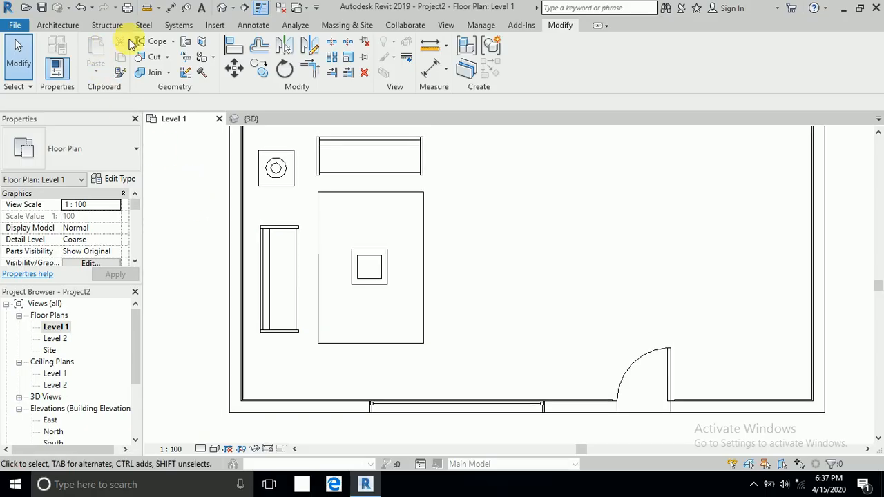
Create a new decal type named "my new c"
click(215, 26)
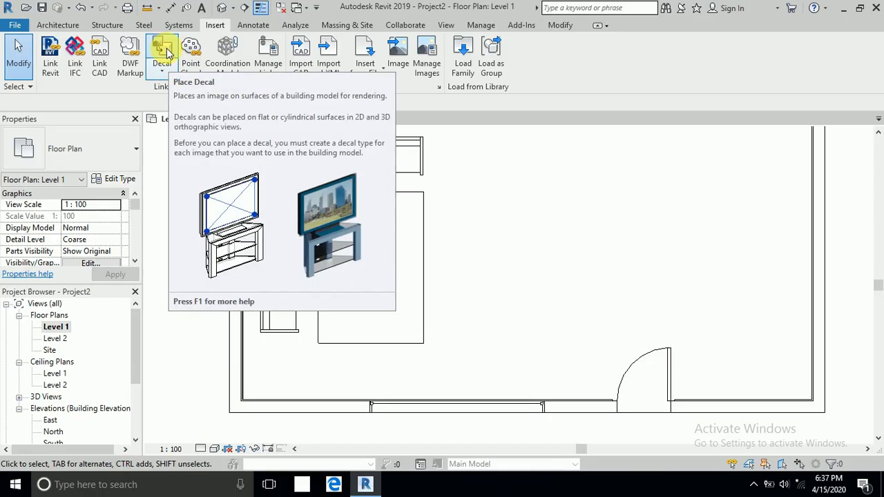
click(166, 52)
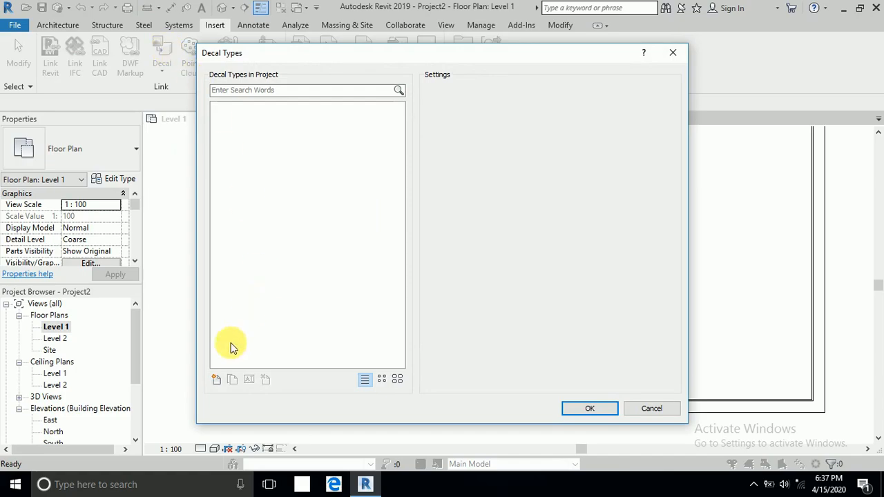
click(216, 379)
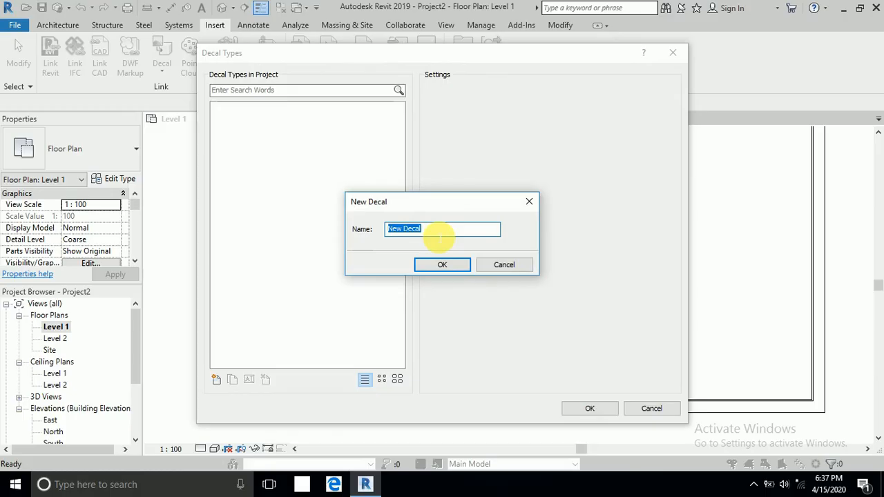
text(my new c)
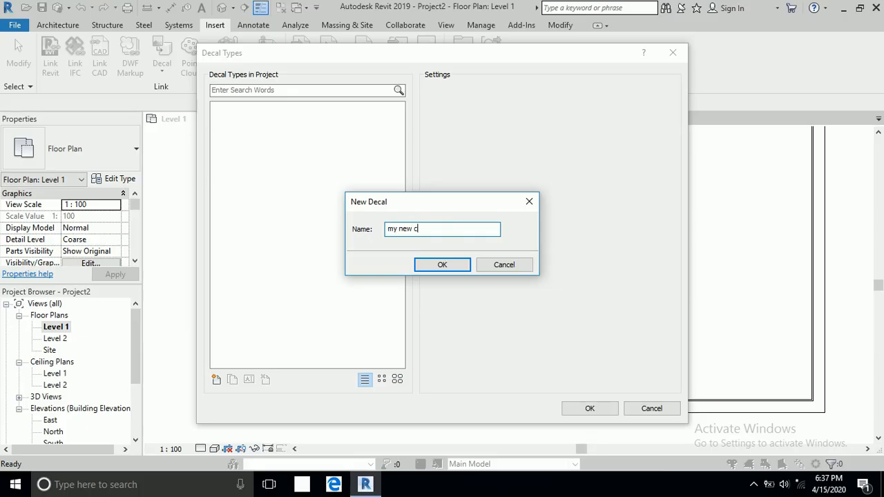
click(443, 265)
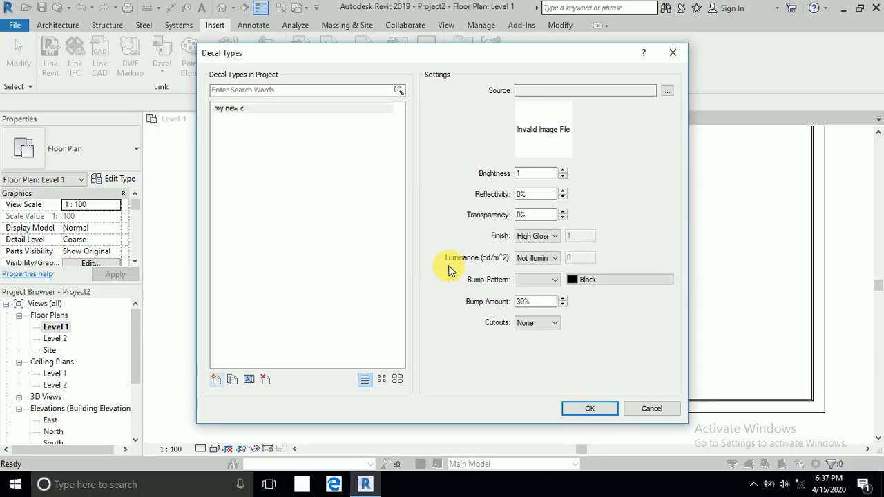
Assign untitled-1-500x500.jpg as the decal's source image and accept the decal type settings
click(666, 92)
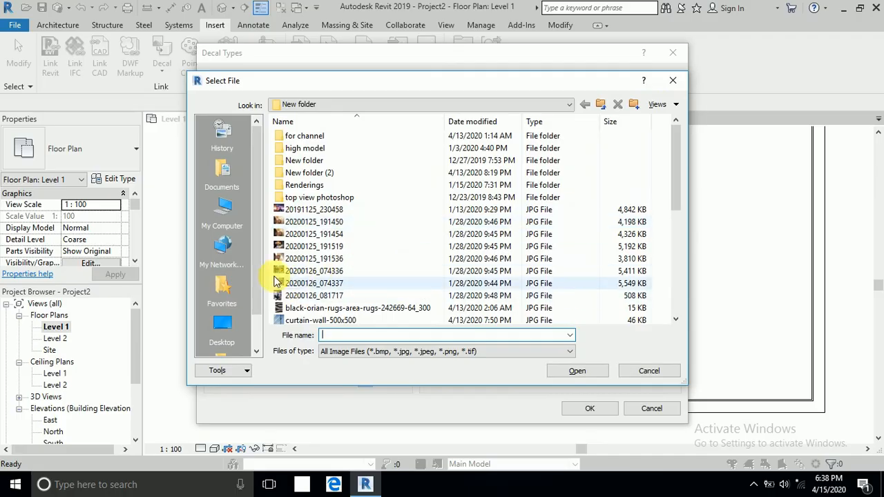
click(602, 107)
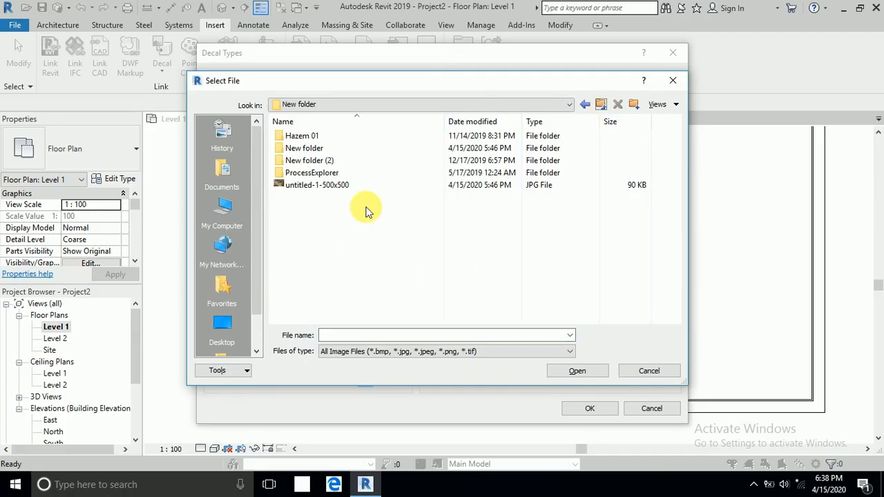
click(314, 188)
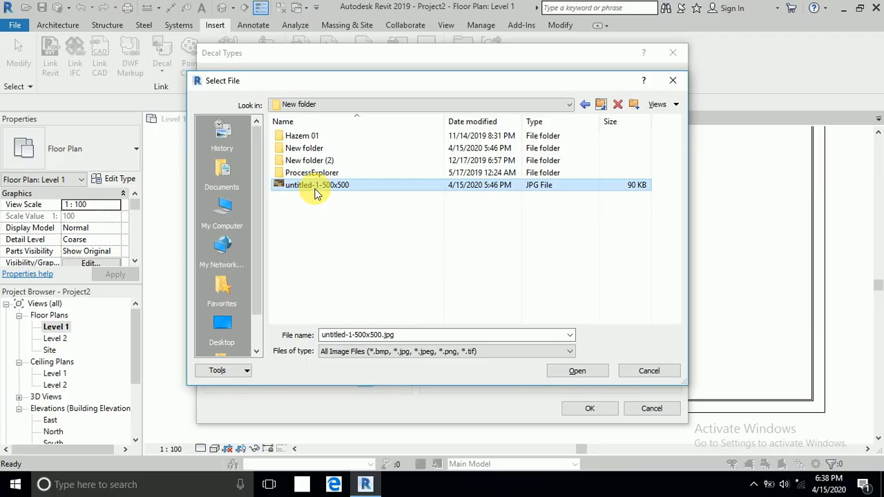
click(585, 374)
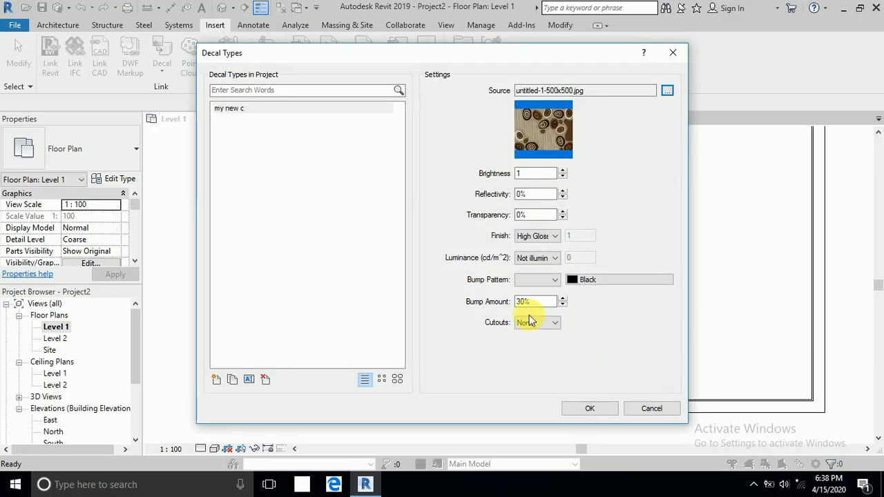
click(586, 409)
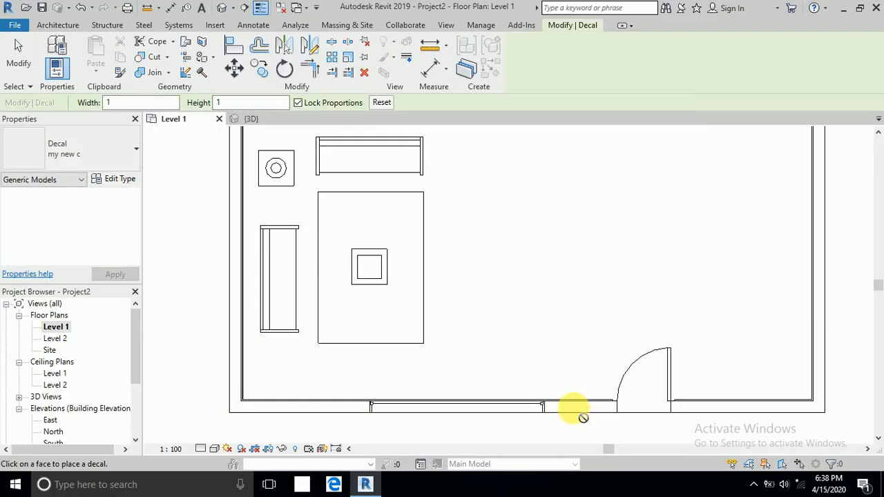
Place the decal on the carpet's upper part and change the floor plan's visual style to show its image
click(362, 223)
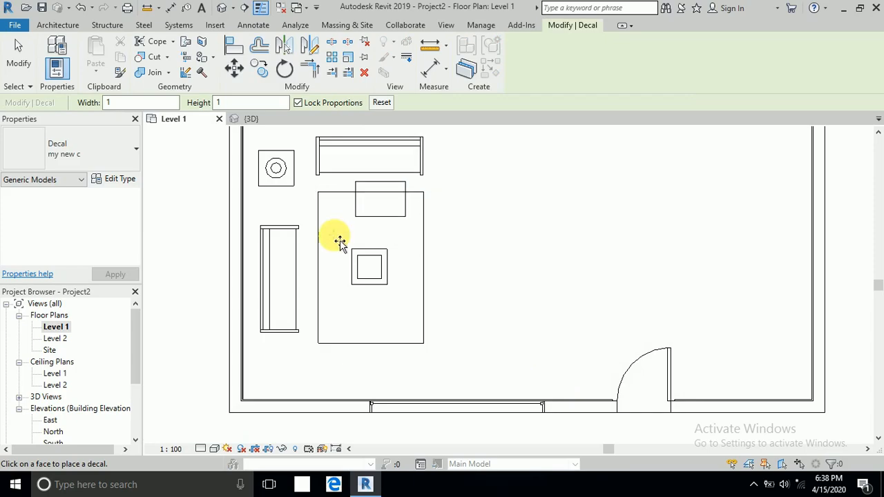
click(18, 57)
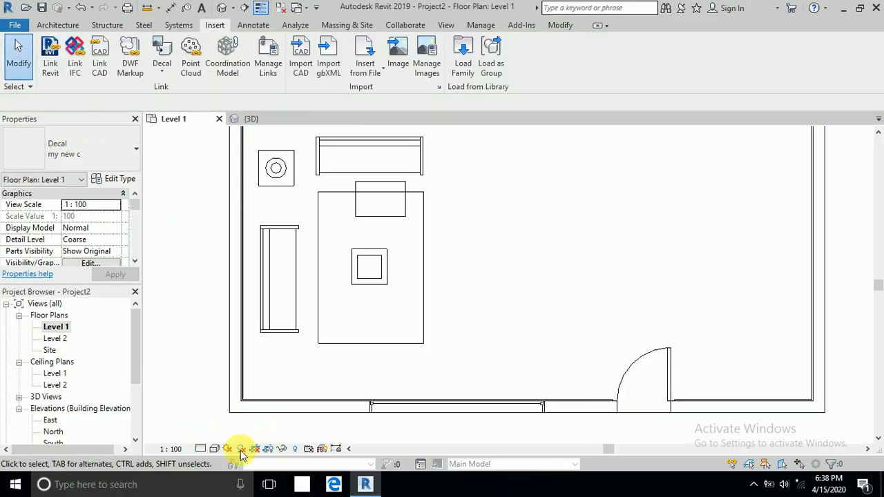
click(215, 449)
click(230, 419)
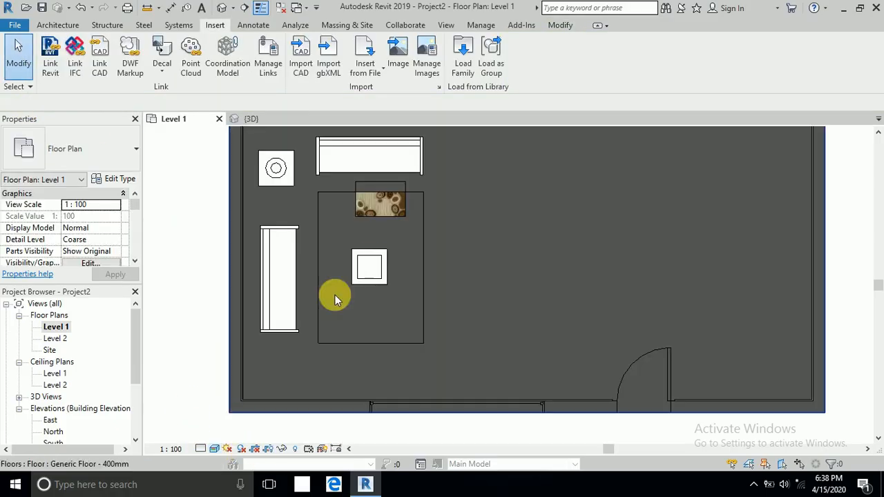
Move the decal vertically toward the coffee table until it lies fully inside the carpet outline
click(393, 214)
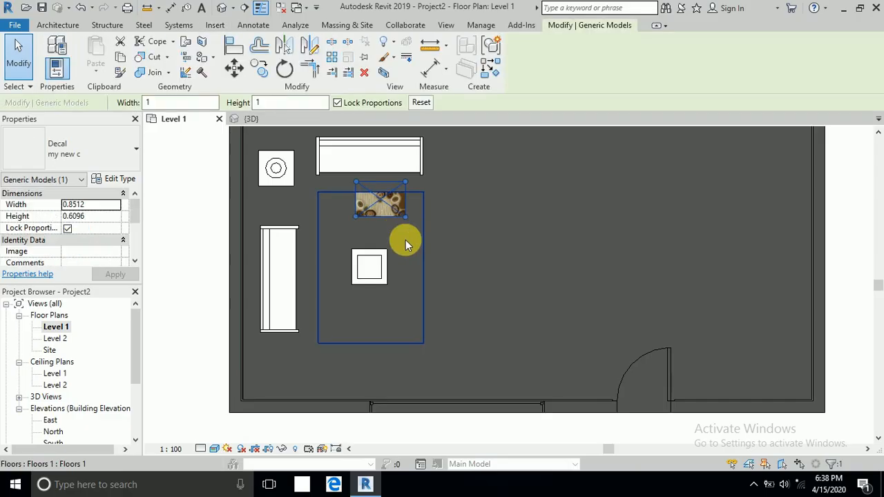
scroll(390, 202, up, 3)
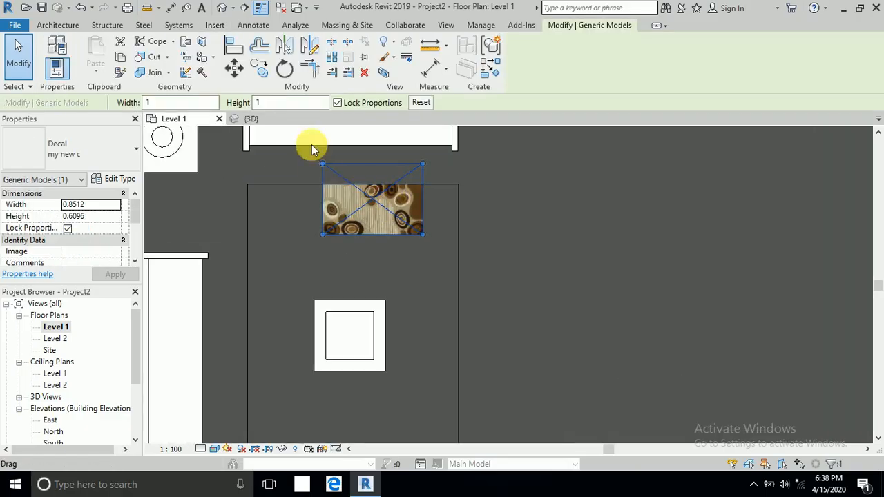
click(235, 69)
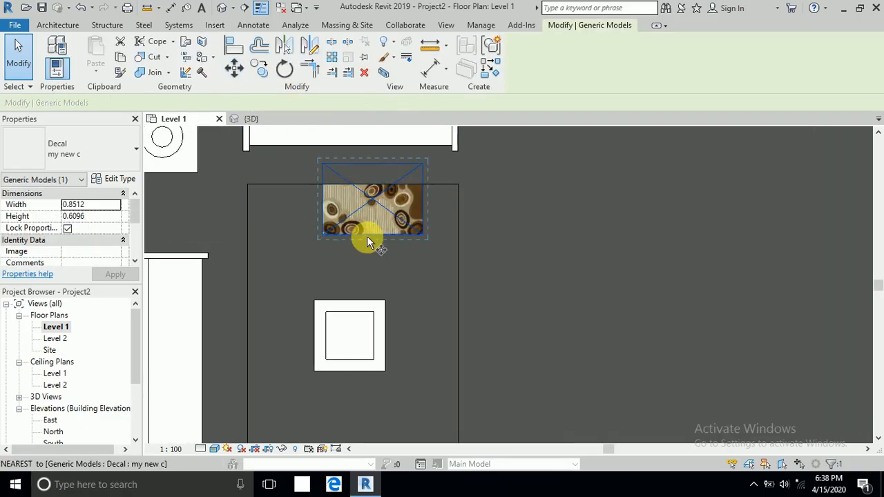
click(366, 234)
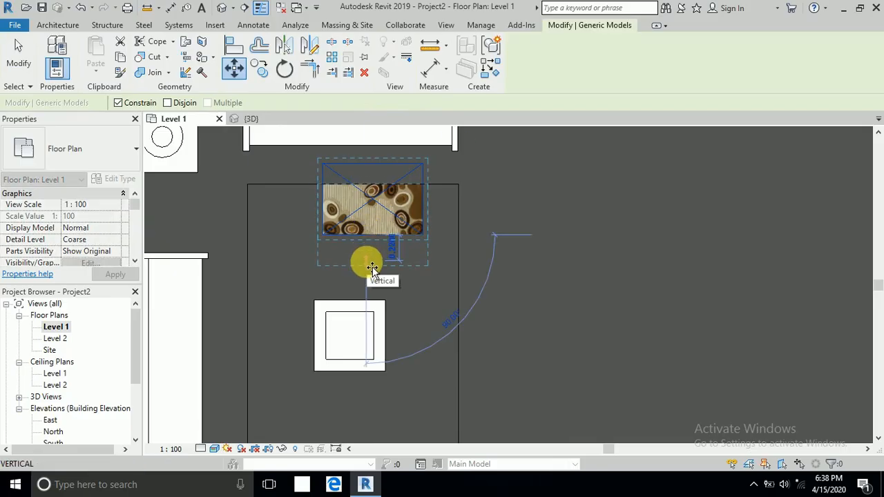
click(373, 268)
Rotate the decal a quarter turn clockwise about its centre
click(284, 69)
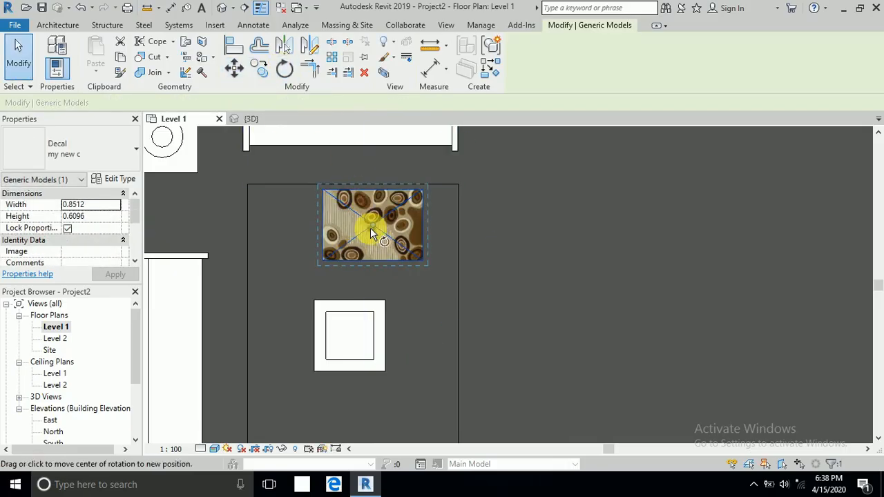
click(382, 103)
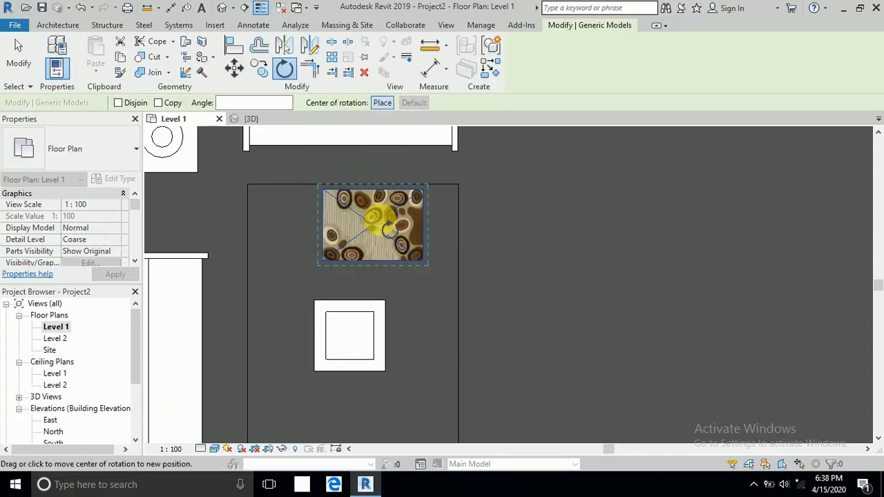
click(372, 226)
click(418, 223)
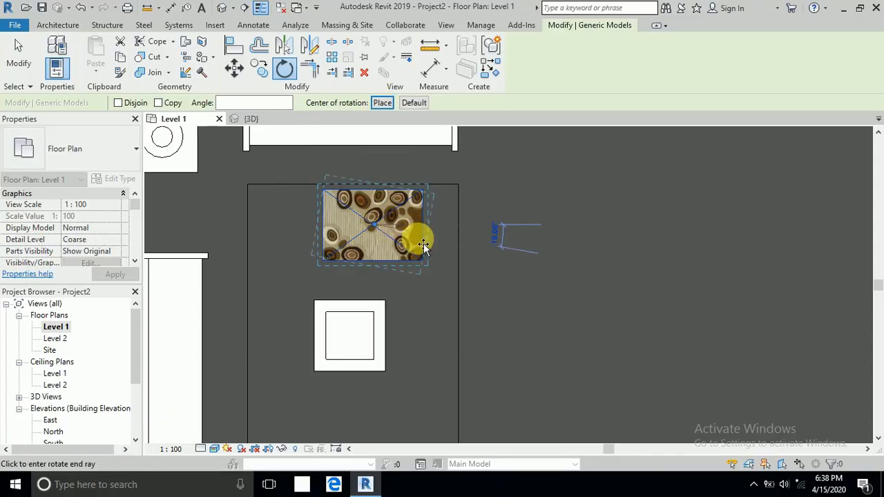
click(378, 286)
Move the decal horizontally toward the vertically placed sofa and slightly down, inside the carpet's upper-left corner
click(233, 67)
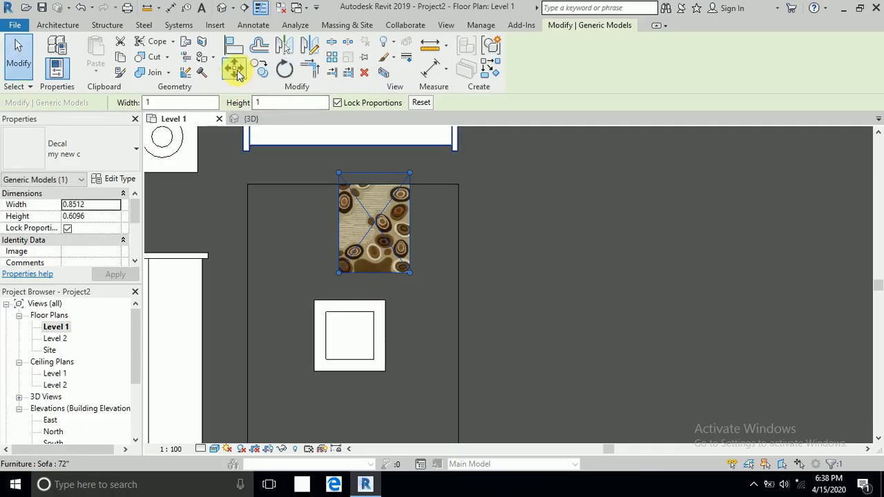
click(337, 272)
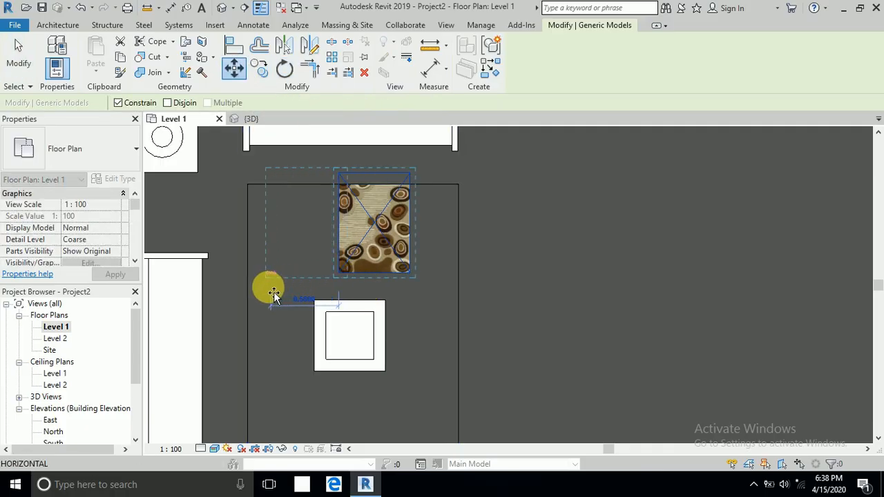
click(267, 292)
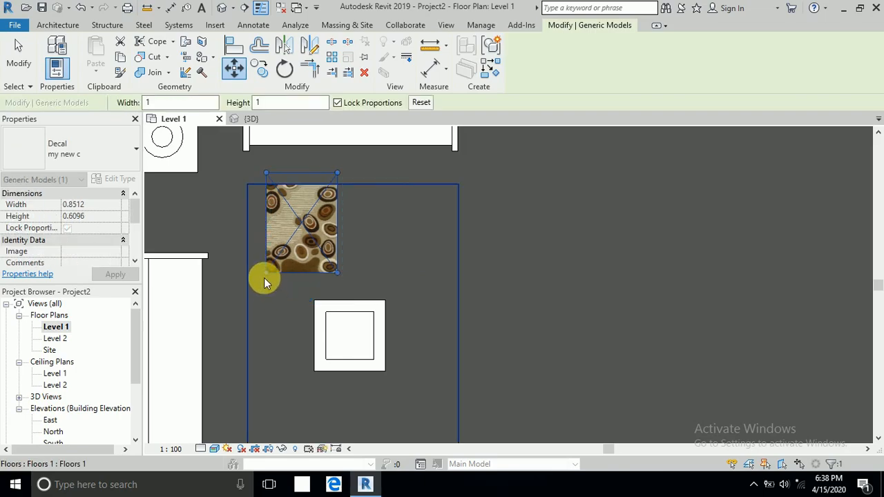
click(234, 67)
click(266, 273)
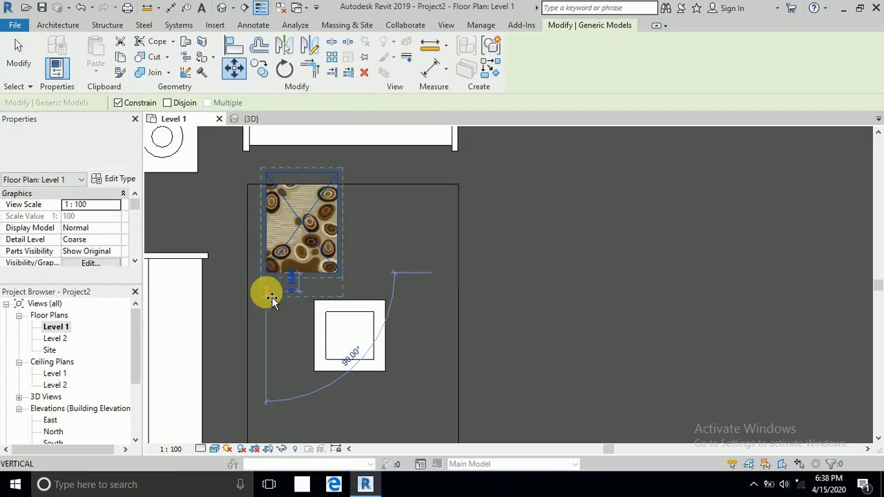
click(265, 294)
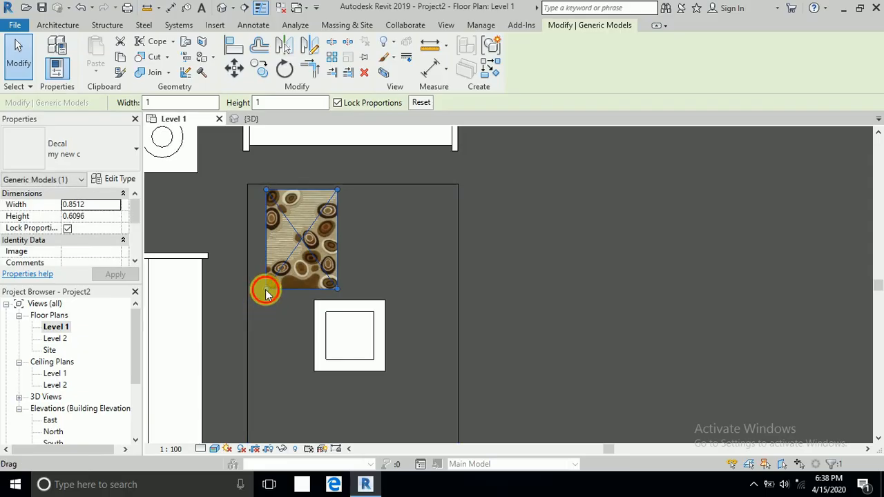
Stretch the decal by its corners toward the carpet's edges, to about 2.49 by 1.78 with proportions locked
drag(267, 291, 251, 315)
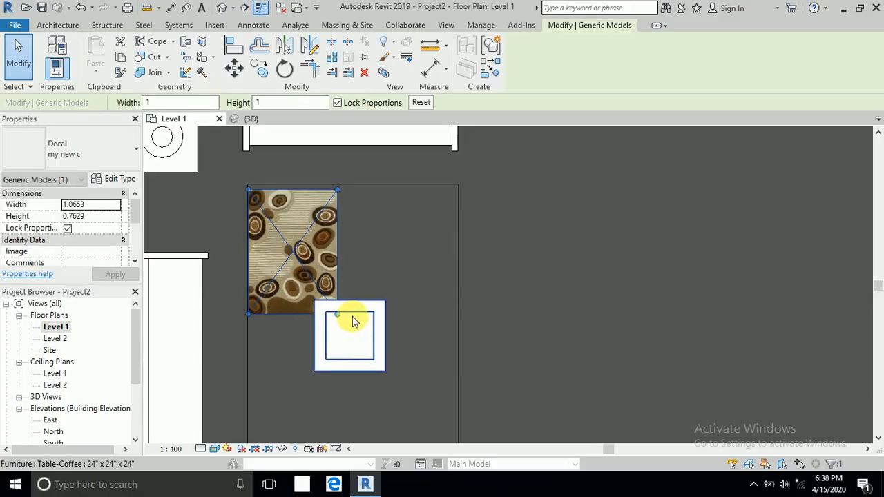
drag(337, 189, 371, 207)
scroll(360, 290, down, 2)
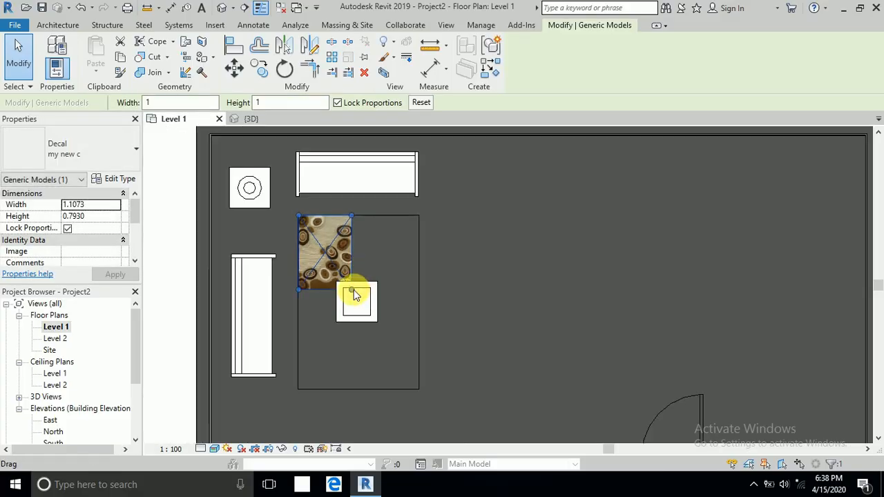
drag(353, 295, 416, 399)
Extend the decal's lower-right corner to the carpet's lower edge, about 2.59 by 1.86, and deselect it
scroll(418, 404, up, 3)
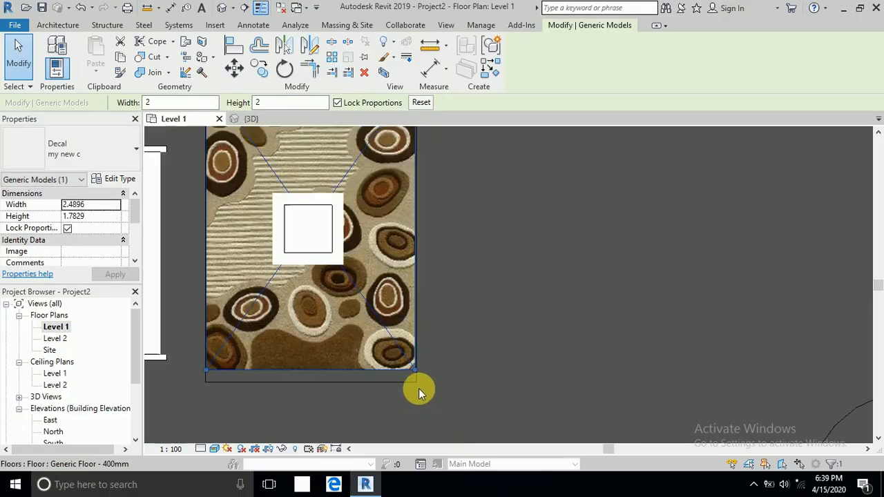
scroll(418, 388, up, 2)
drag(413, 363, 419, 395)
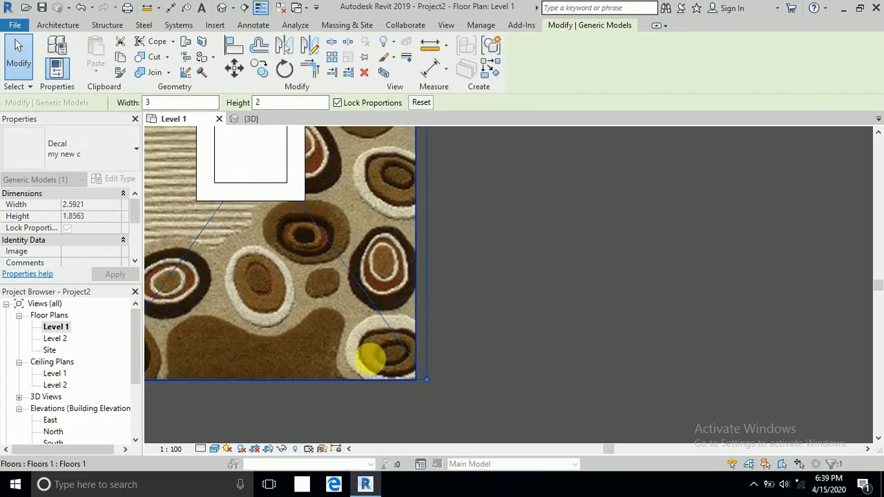
scroll(385, 361, down, 4)
scroll(406, 191, up, 1)
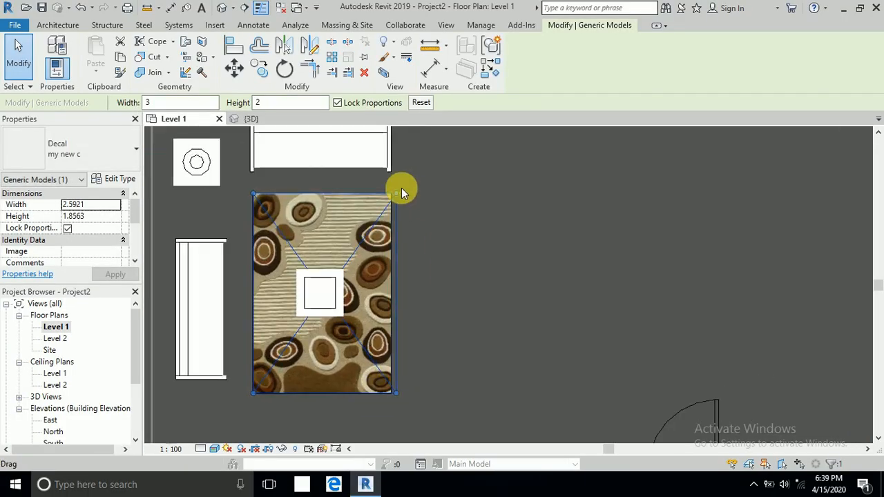
scroll(328, 246, down, 2)
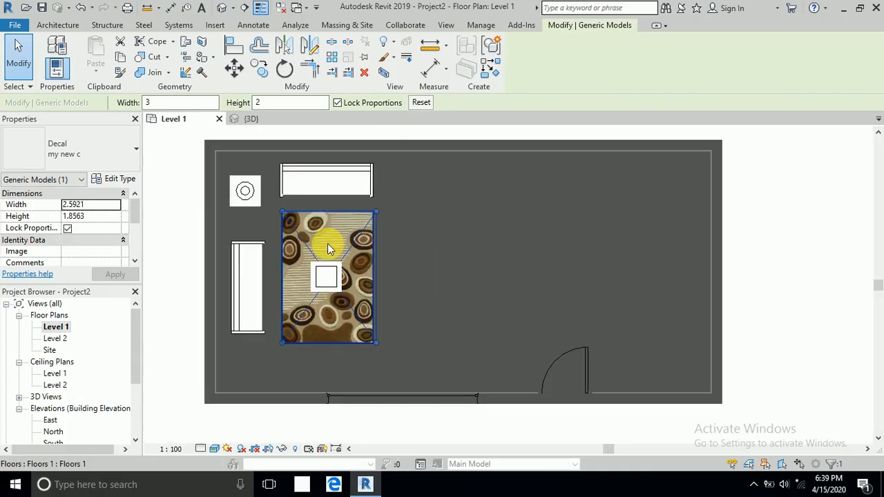
scroll(328, 249, down, 1)
click(196, 214)
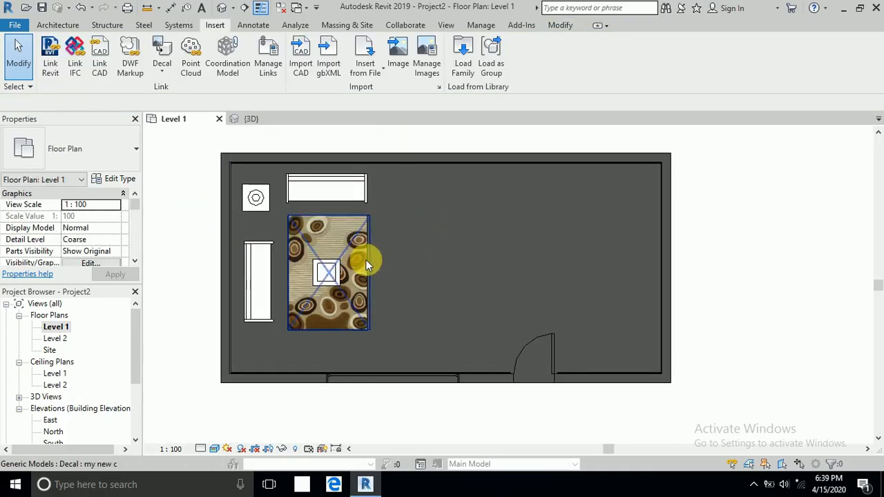
Place a perspective camera near the door at 1.75 offset from Level 1, aimed across the carpet toward the sofas
scroll(366, 260, up, 1)
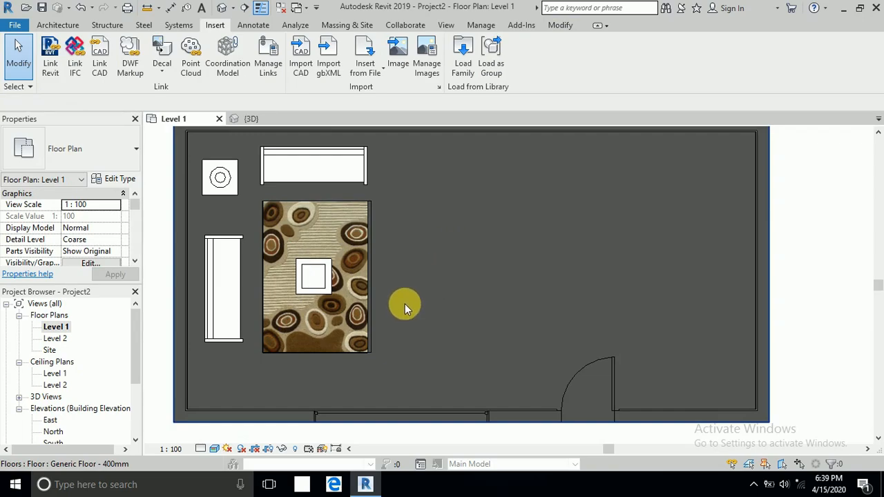
scroll(405, 304, down, 1)
key(Escape)
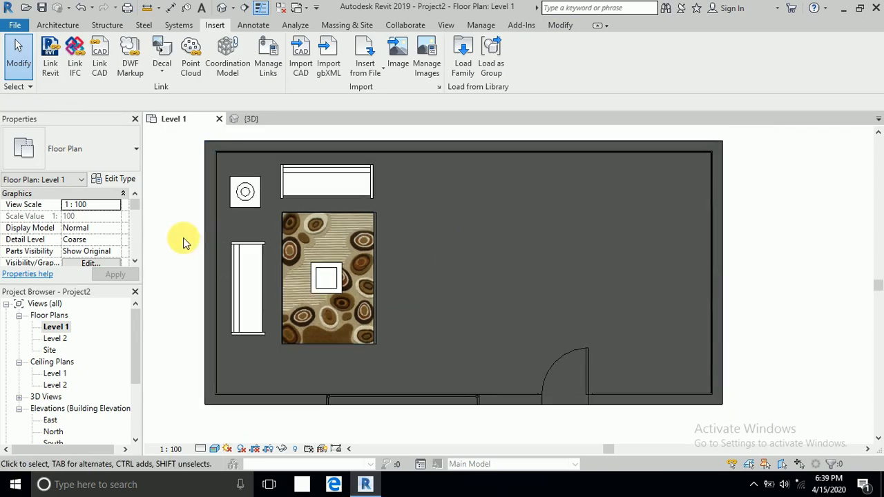
click(232, 9)
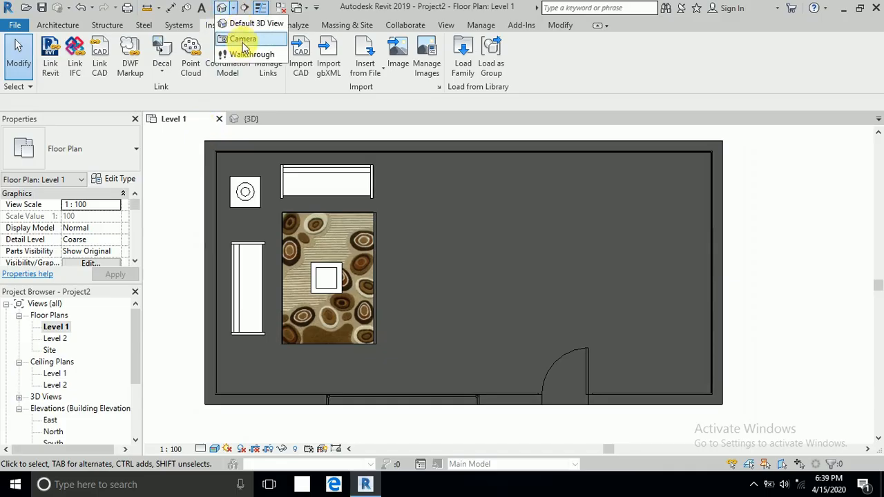
click(243, 40)
click(596, 325)
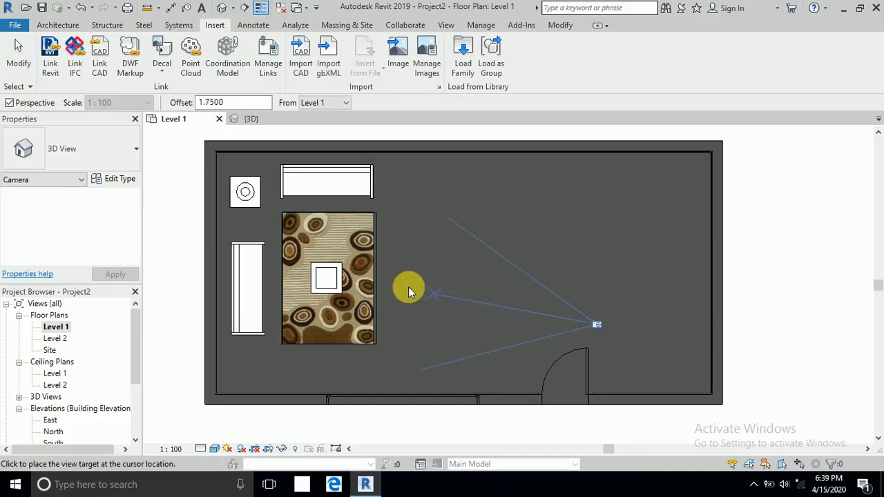
click(347, 253)
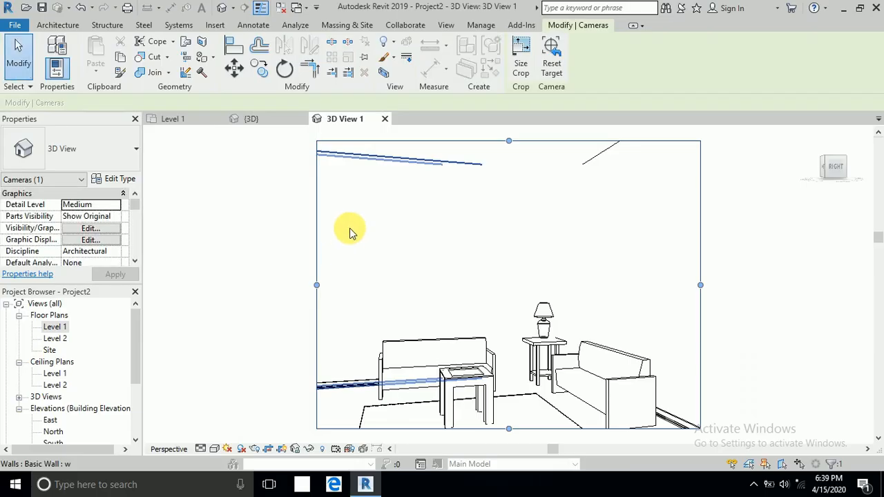
Extend the camera view's crop region downward past the carpet and left past the wall corner, and set the visual style to Realistic
scroll(349, 233, down, 3)
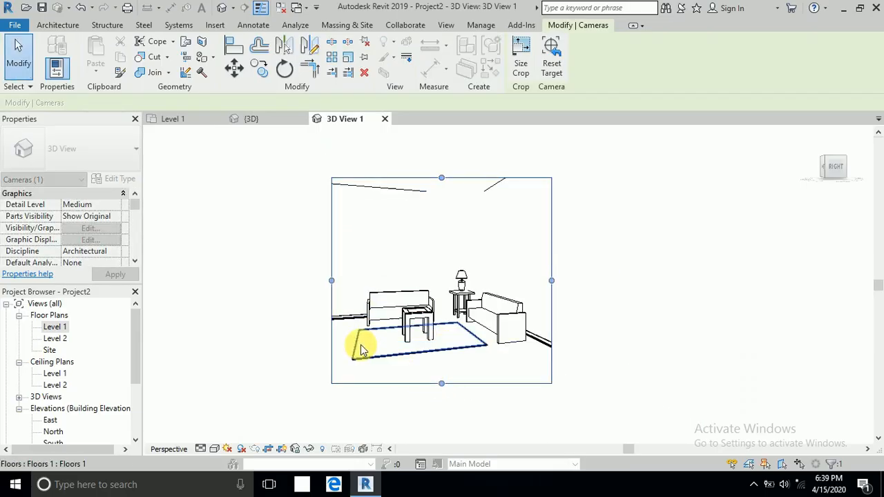
drag(332, 280, 313, 284)
click(270, 306)
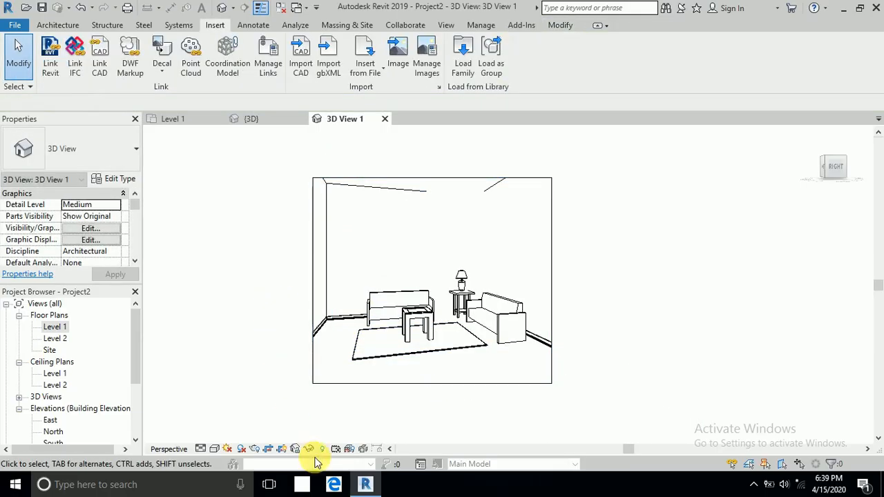
click(213, 449)
click(235, 422)
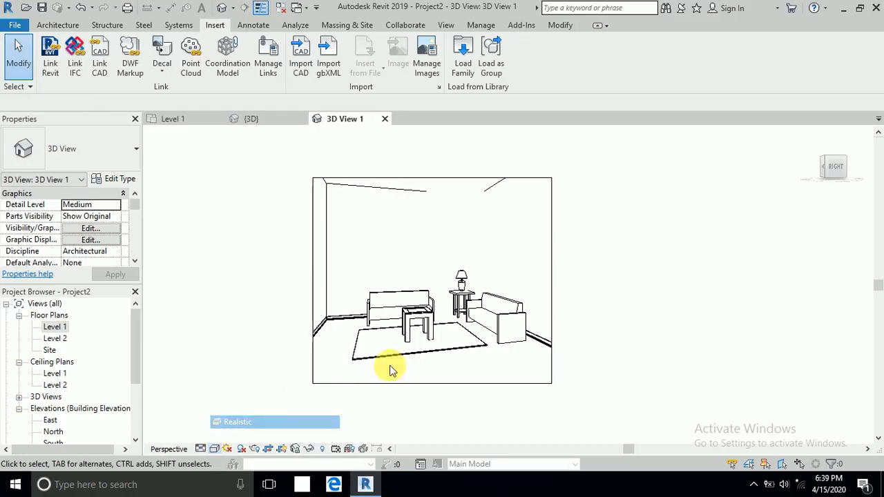
Examine the carpet decal and the surrounding furniture in the realistic camera view, both close up and as a whole
scroll(421, 358, up, 3)
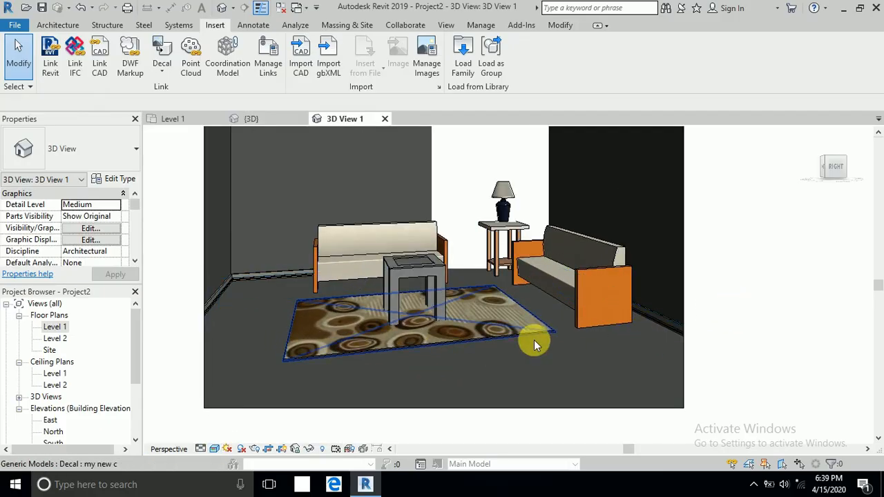
middle_drag(488, 315, 498, 375)
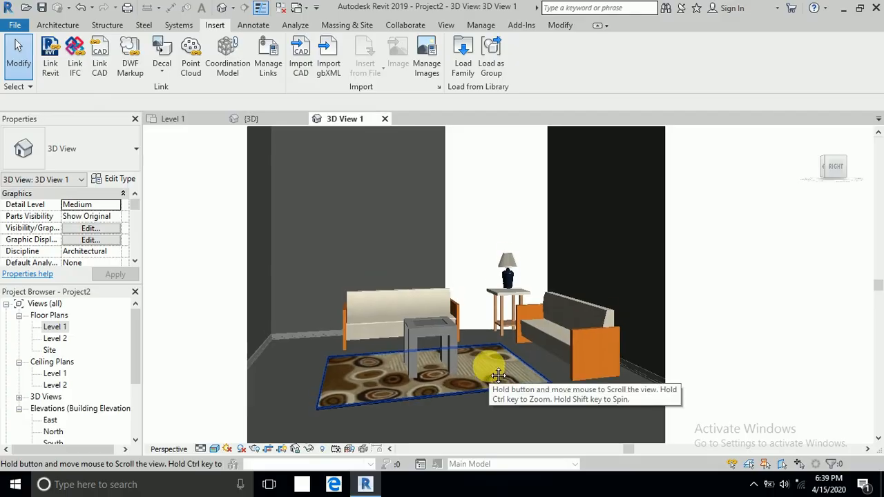
scroll(489, 318, down, 2)
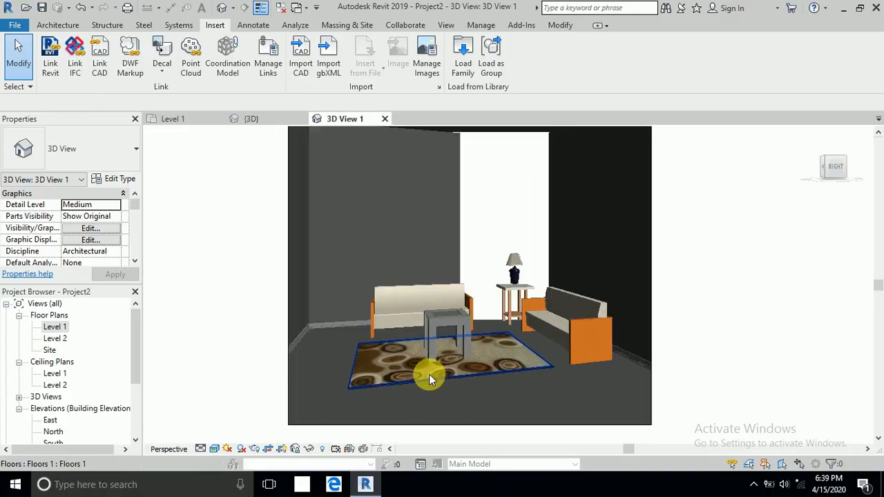
scroll(429, 374, up, 4)
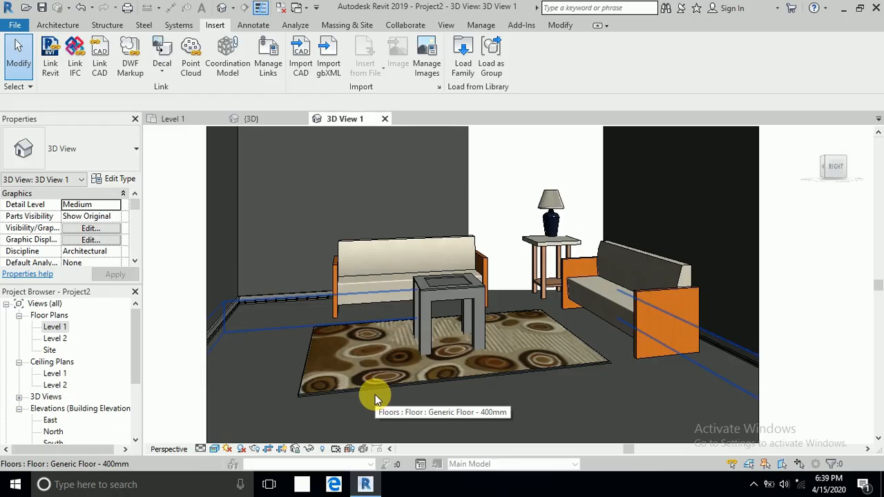
scroll(425, 348, down, 2)
mouse_move(429, 342)
middle_down()
mouse_move(443, 347)
mouse_move(439, 355)
middle_up()
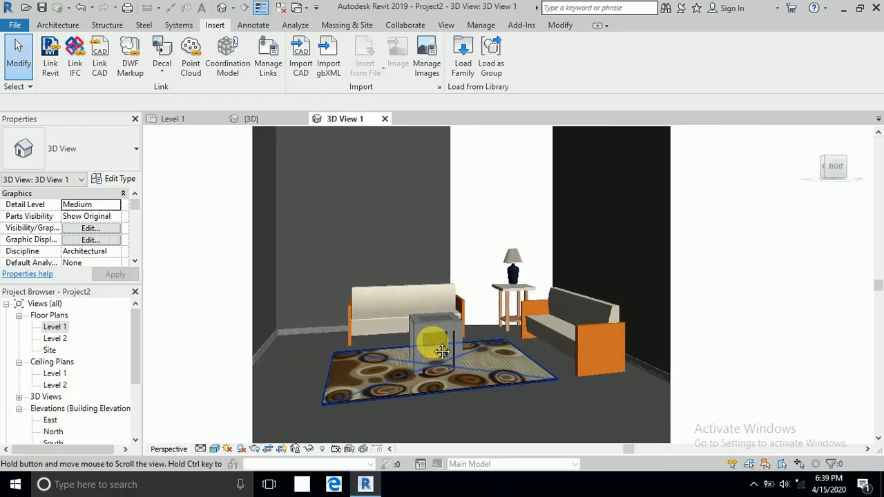
scroll(452, 319, down, 2)
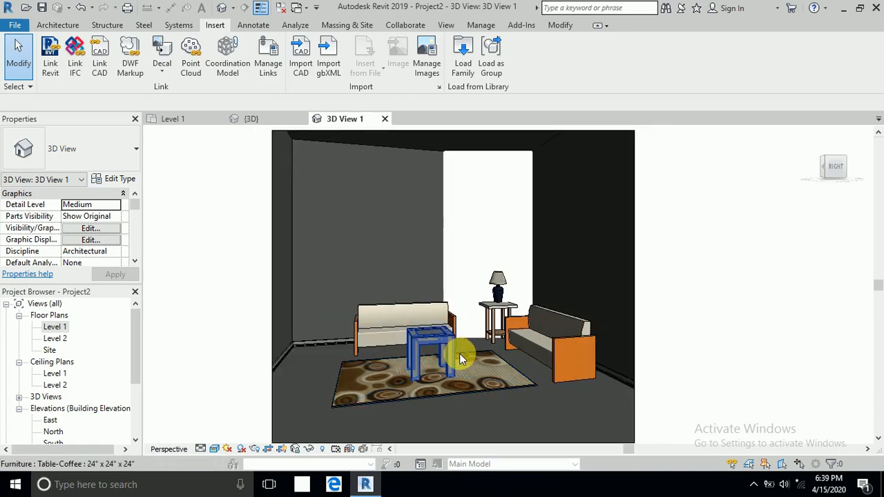
middle_drag(461, 355, 459, 350)
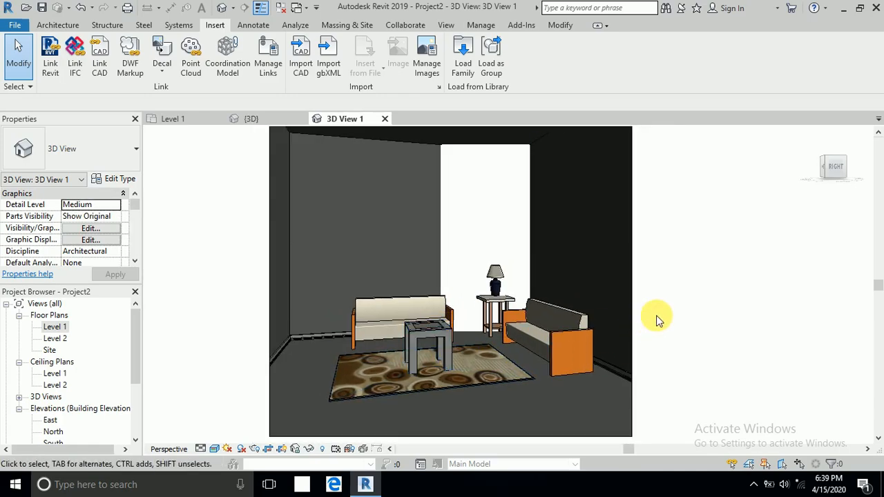
middle_drag(661, 302, 659, 312)
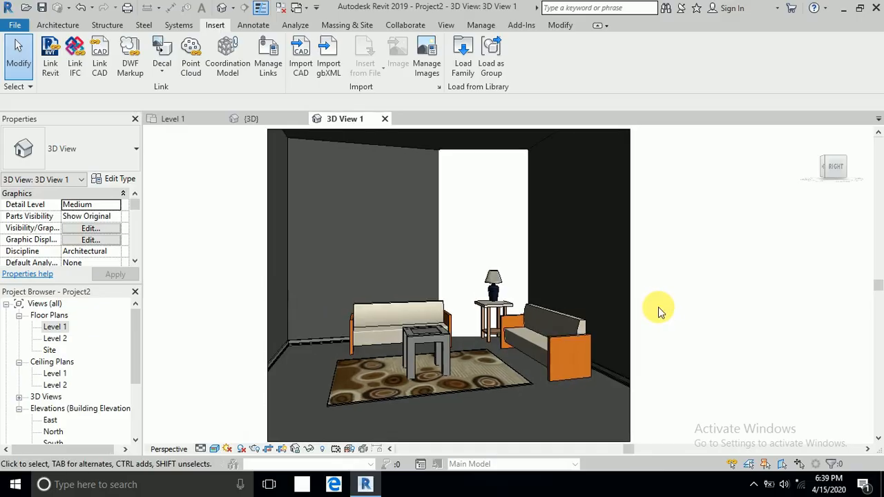